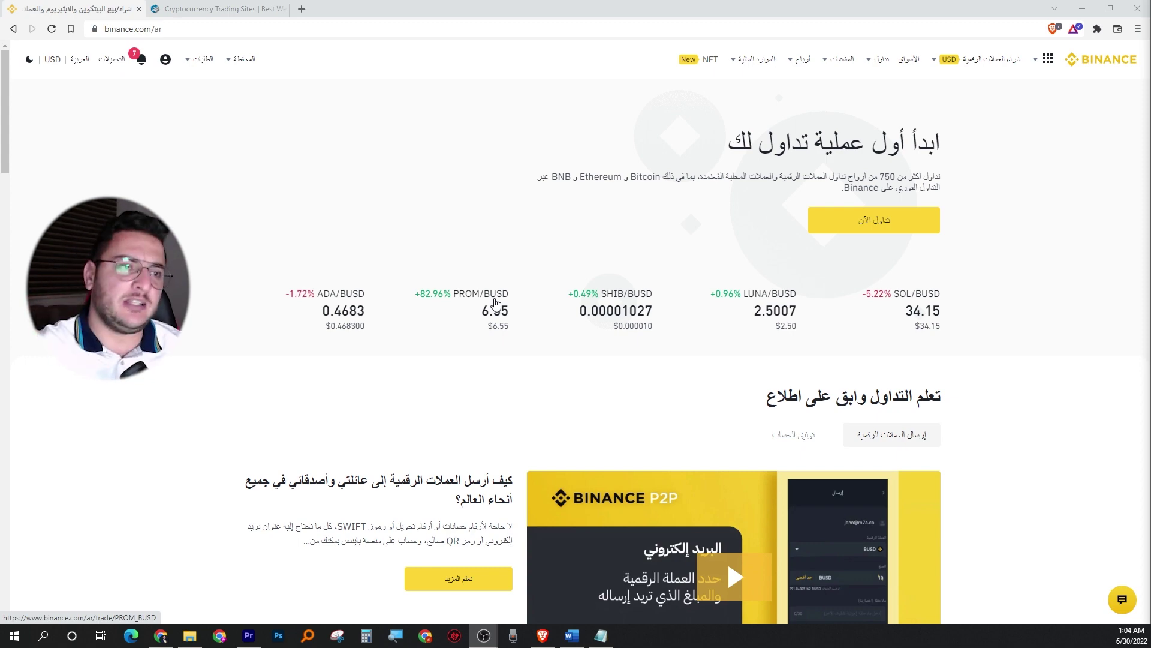
# Step: Switch the Binance site language to English and back to Arabic
pyautogui.moveTo(233, 74)
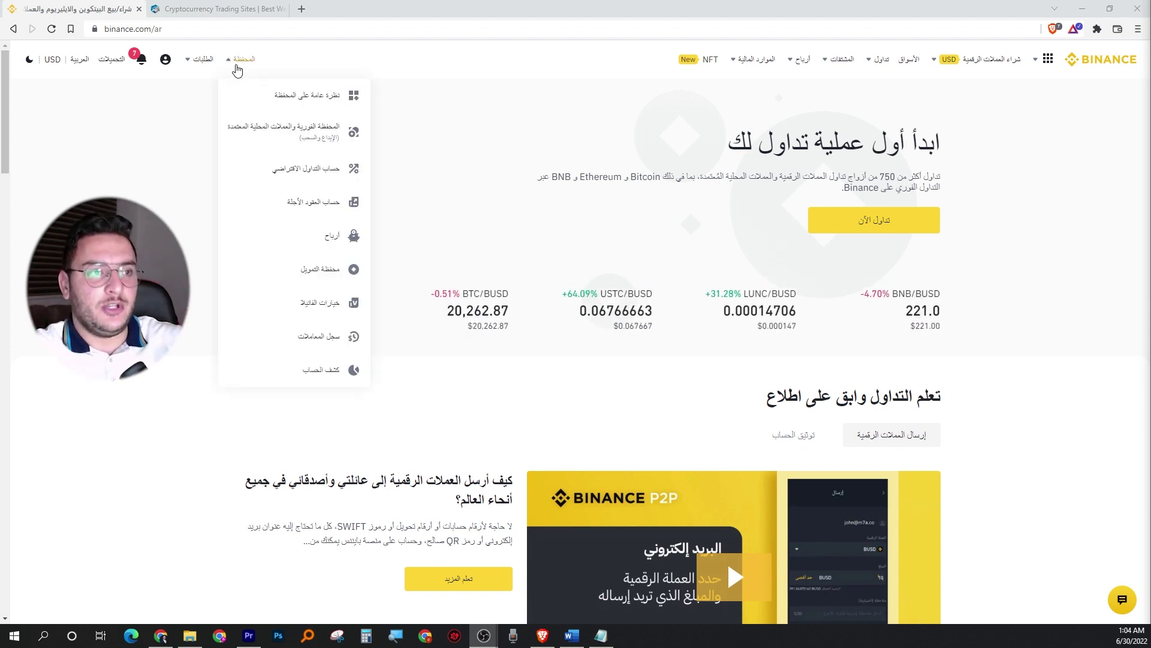
pyautogui.click(162, 217)
pyautogui.click(76, 59)
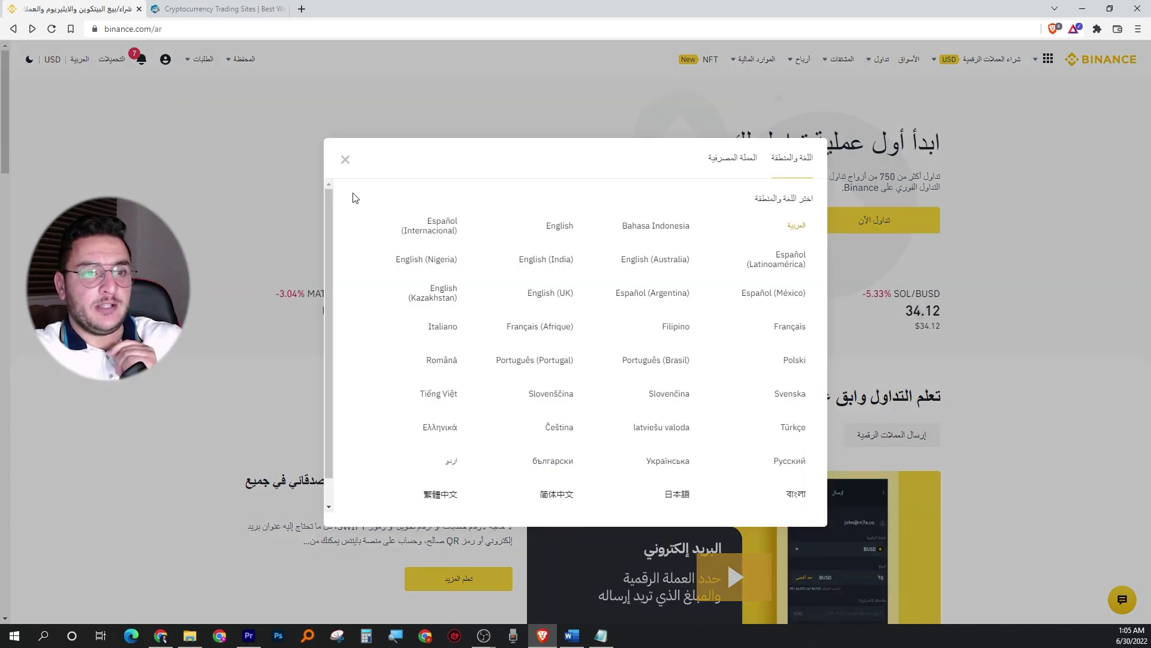
pyautogui.click(560, 226)
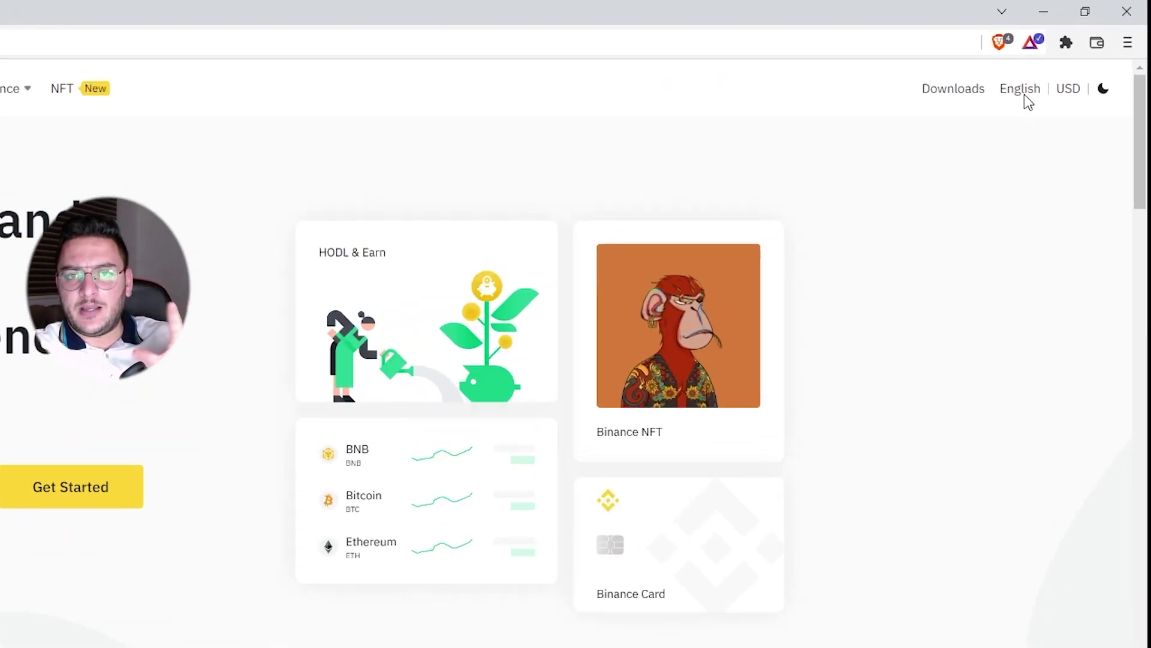
pyautogui.click(1023, 96)
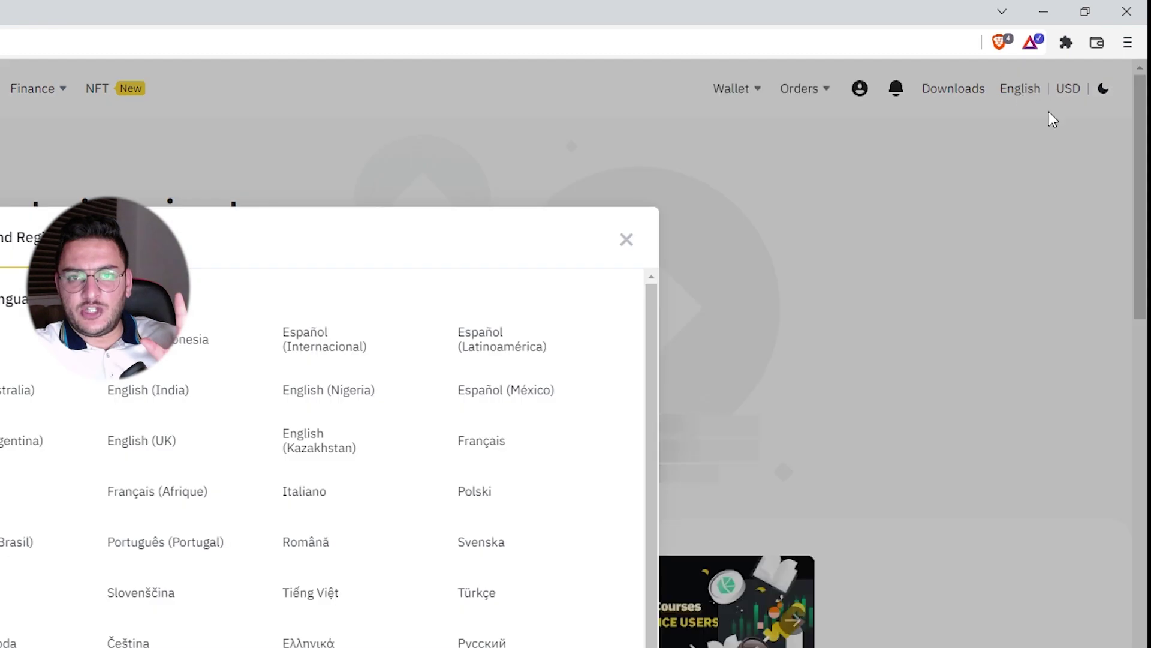
pyautogui.click(590, 460)
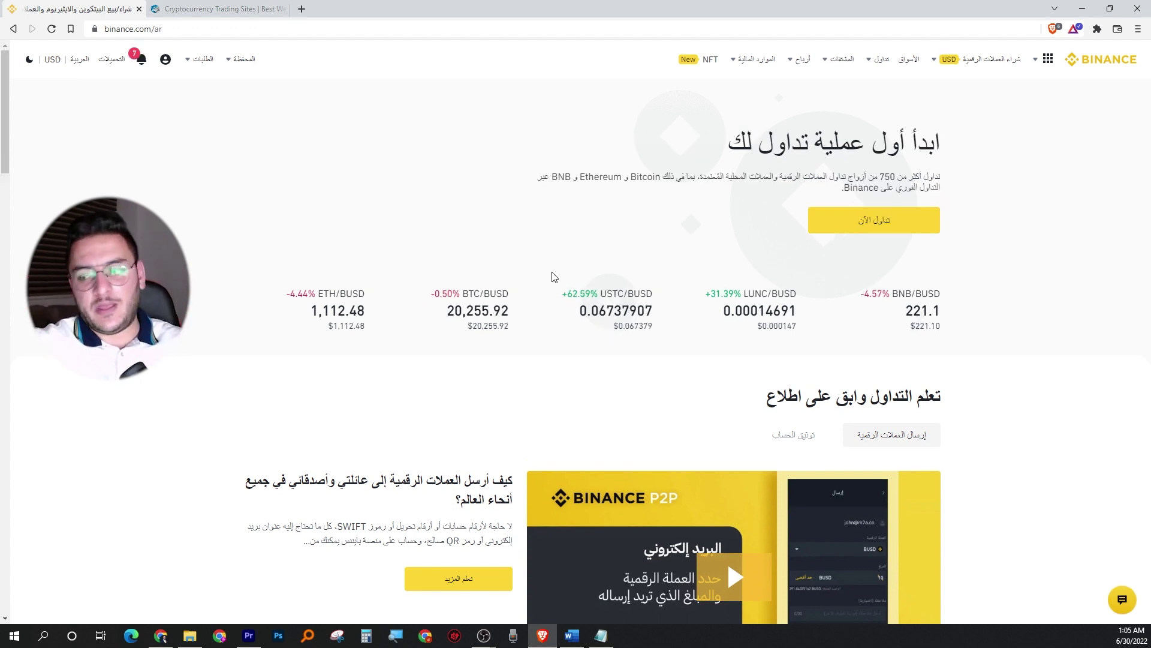
# Step: Open the wallet overview on Binance and go to the cryptocurrency deposit page
pyautogui.moveTo(231, 61)
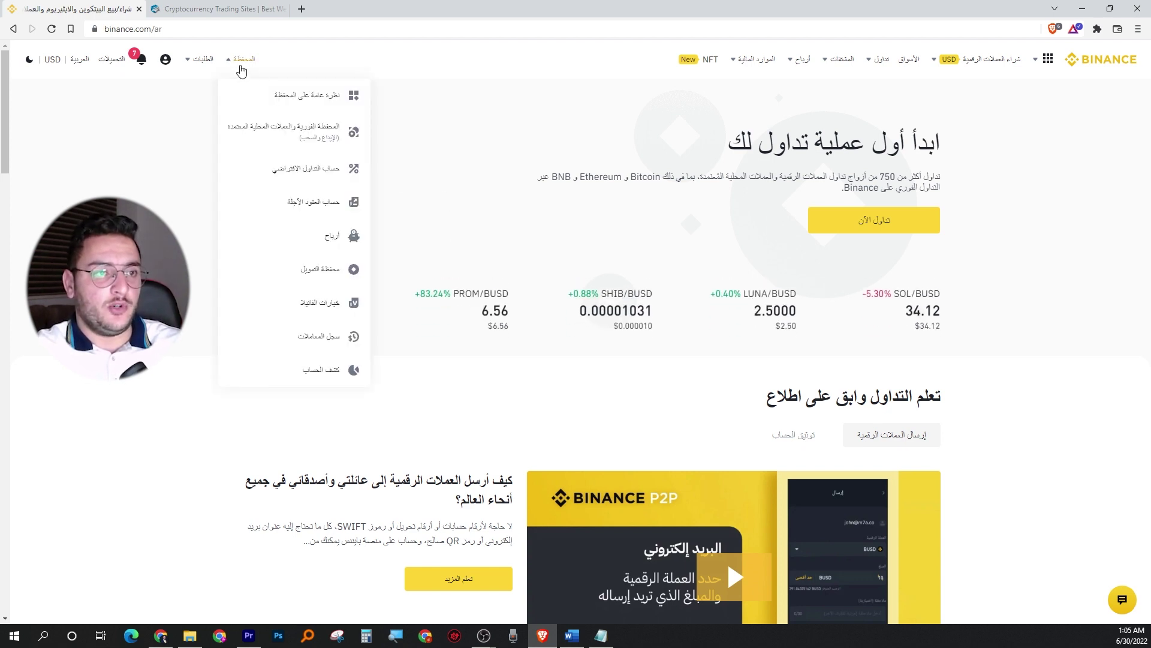
pyautogui.click(317, 107)
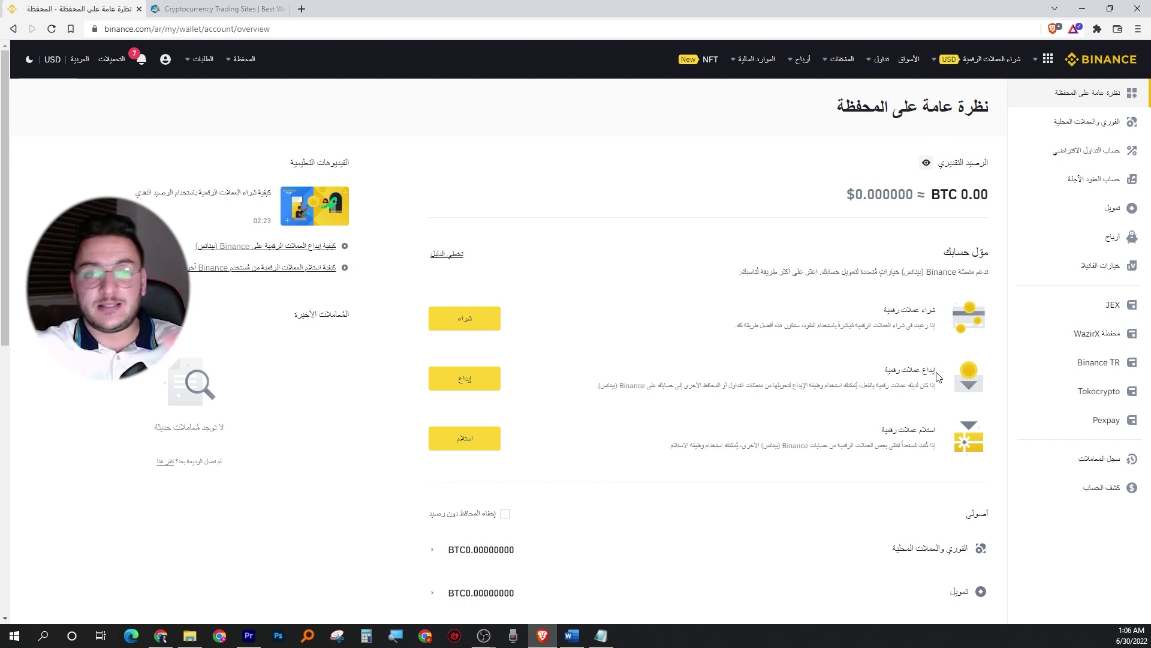
pyautogui.moveTo(941, 438); pyautogui.dragTo(880, 442)
pyautogui.click(899, 431)
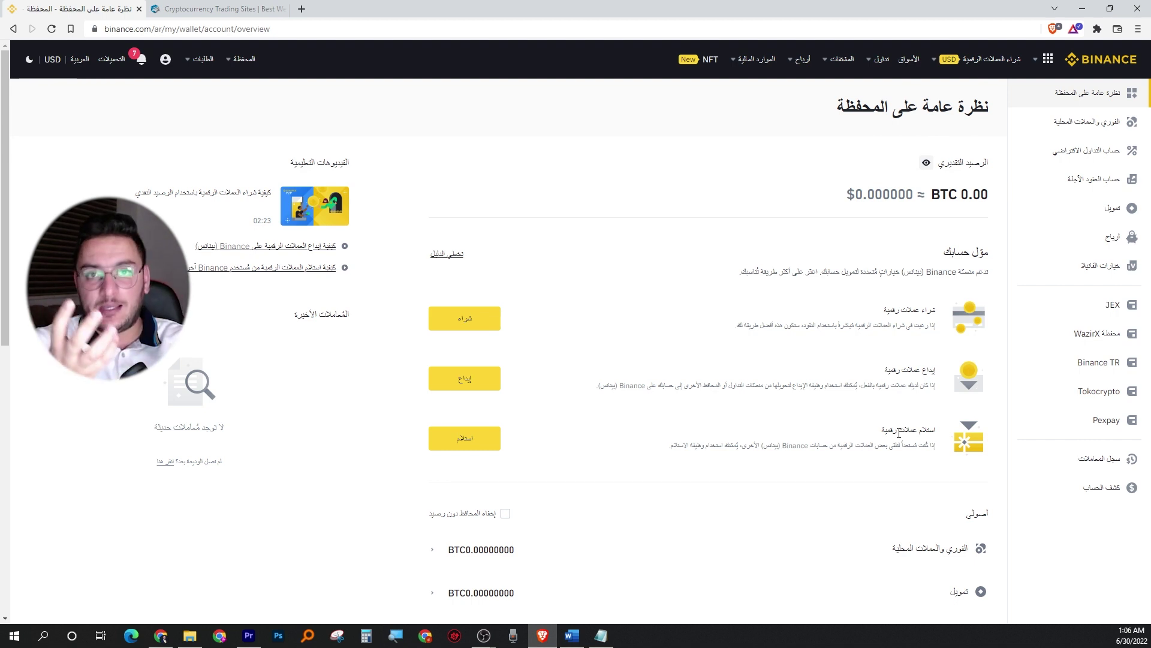
pyautogui.tripleClick(916, 373)
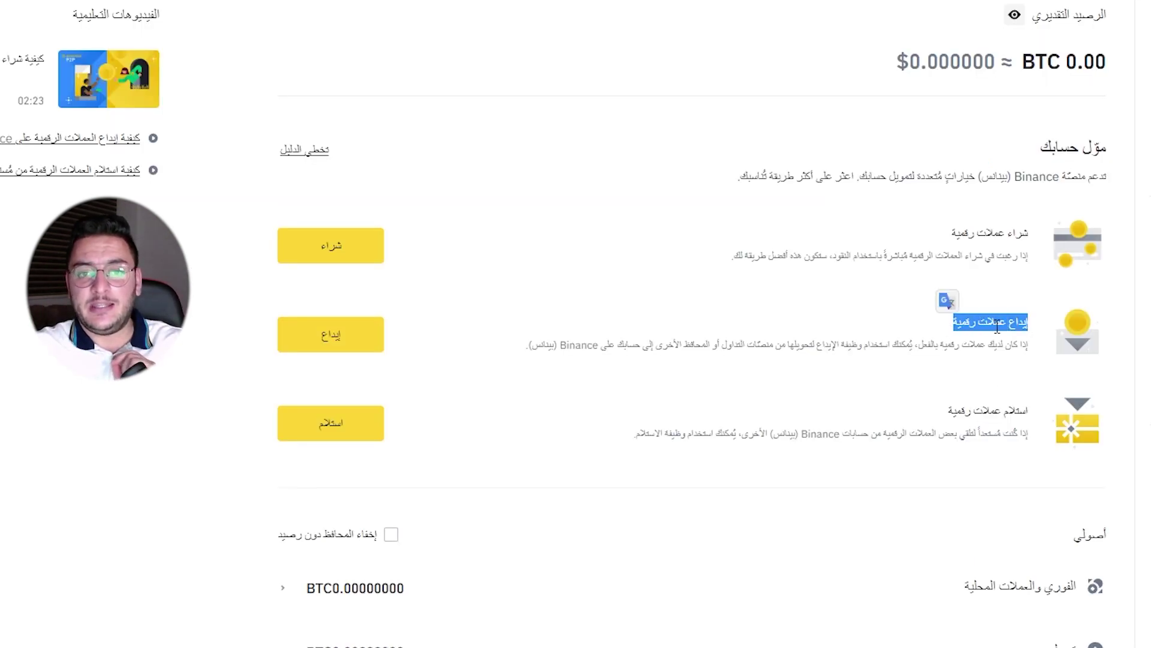
pyautogui.click(999, 326)
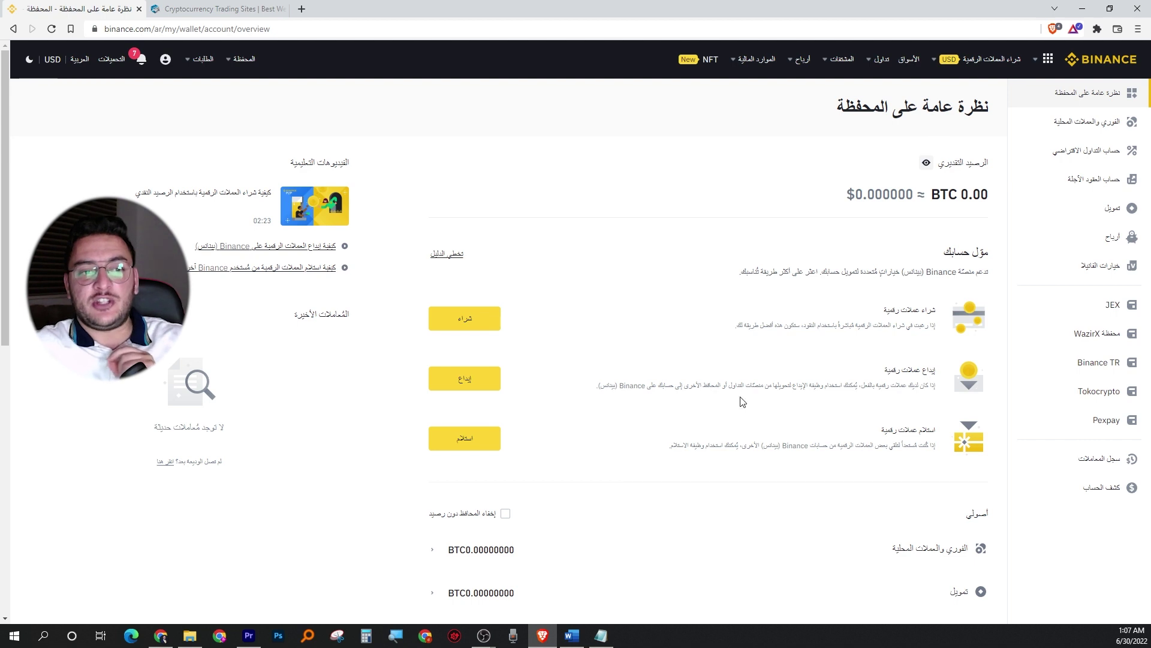
pyautogui.click(475, 391)
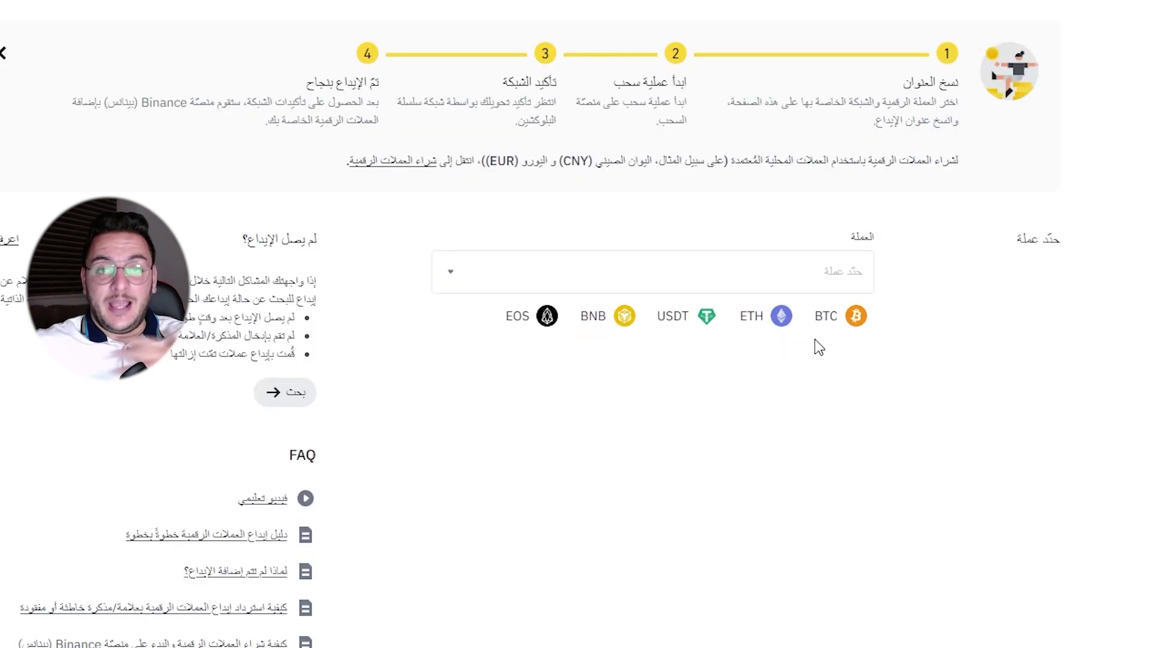
# Step: Try Ethereum (ETH) as the deposit coin and settle on TetherUS (USDT)
pyautogui.click(685, 336)
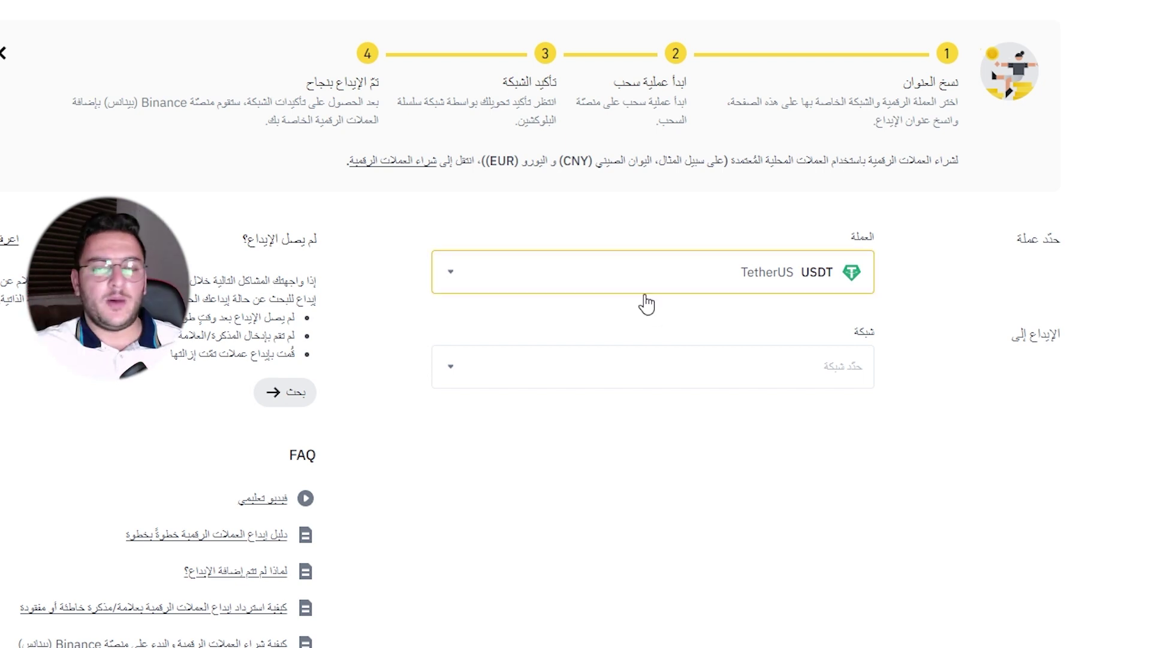
pyautogui.click(681, 259)
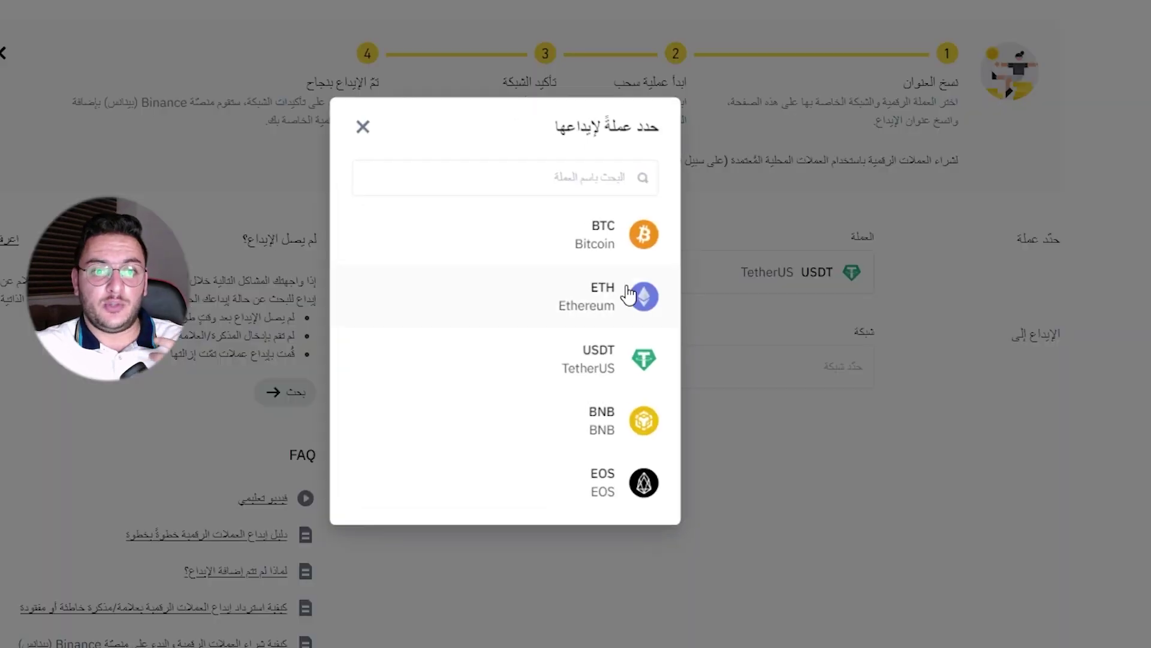
pyautogui.click(592, 313)
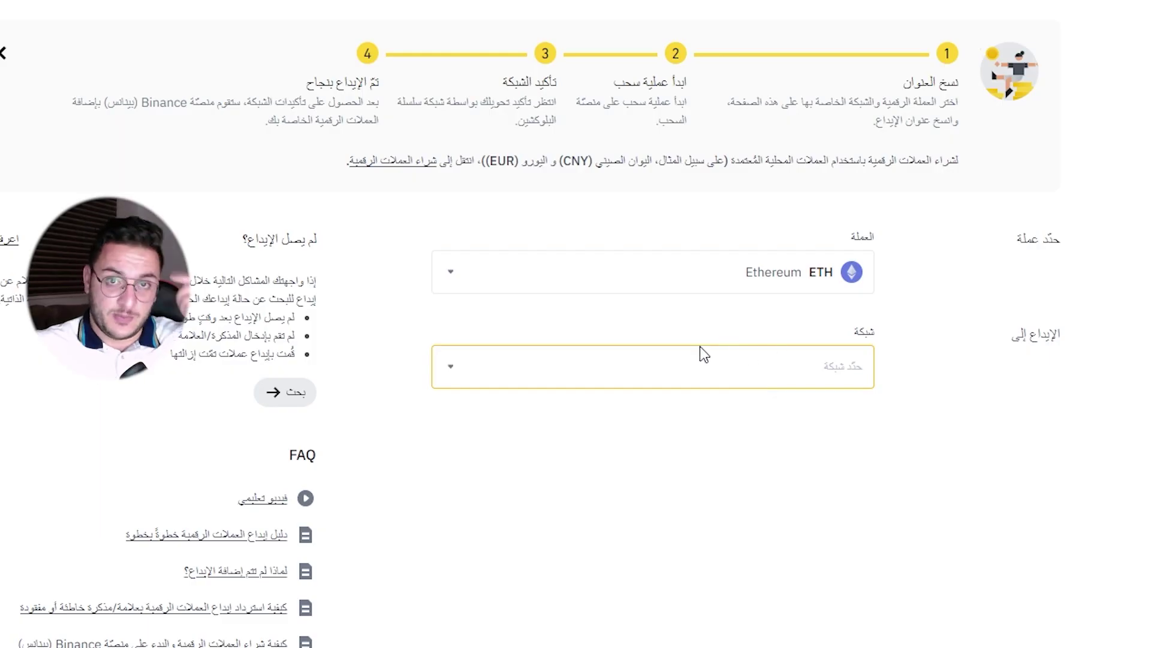
pyautogui.click(737, 277)
pyautogui.click(604, 370)
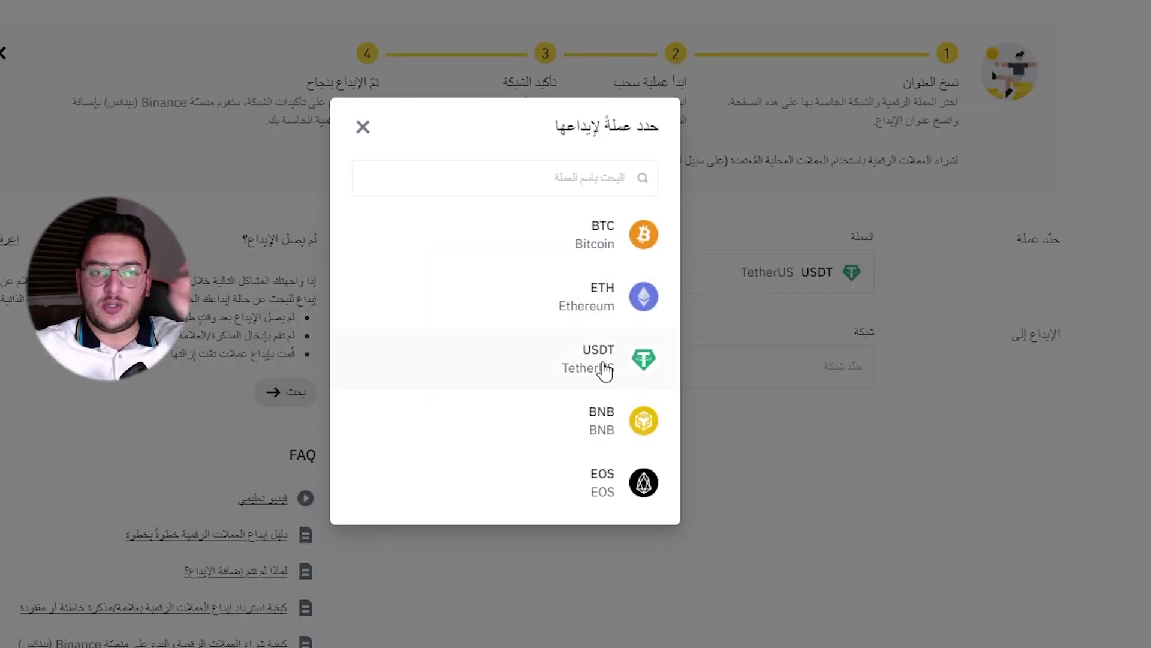
pyautogui.click(689, 285)
pyautogui.click(602, 180)
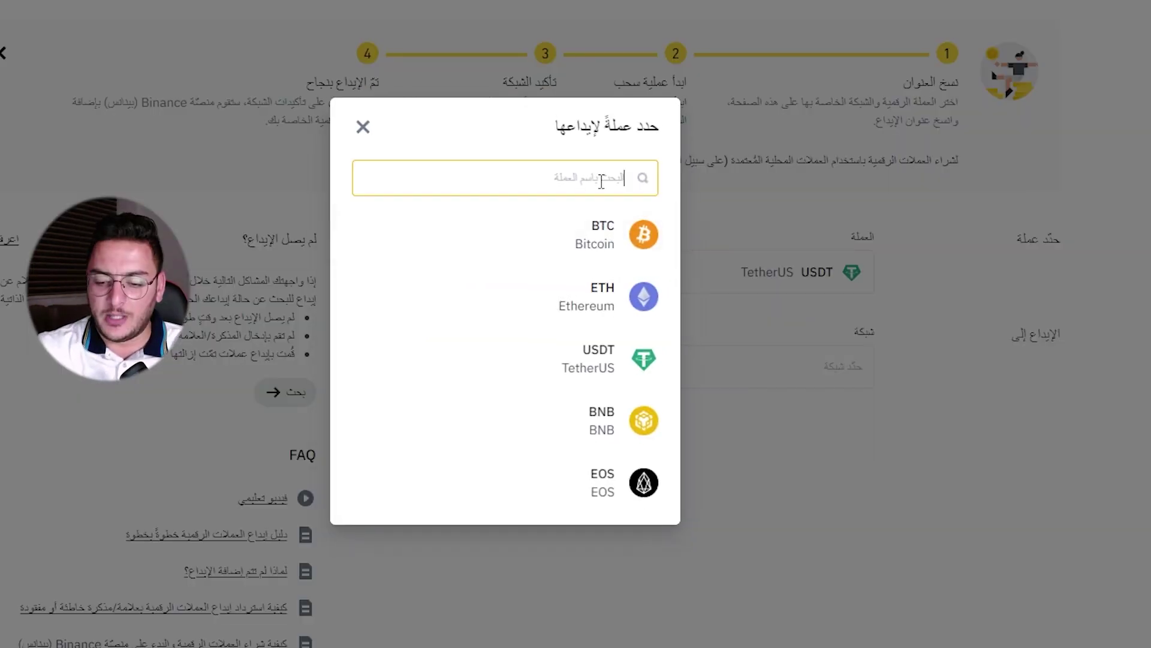
pyautogui.click(839, 367)
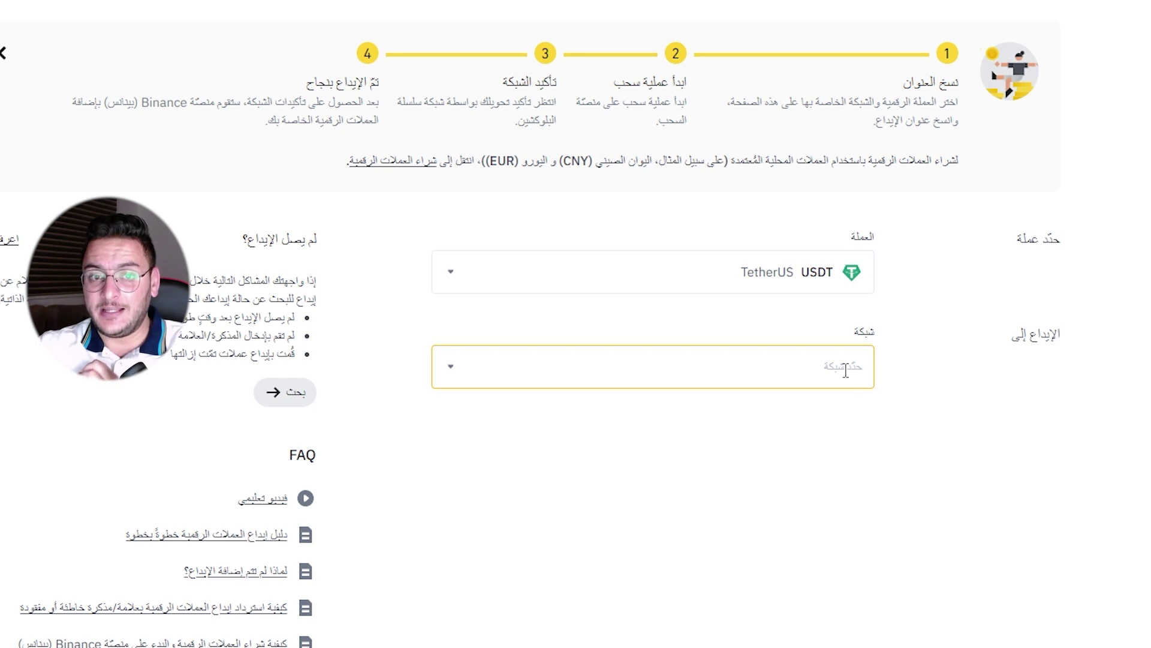
# Step: Open the network choices for the USDT deposit and look through the available chains
pyautogui.click(845, 371)
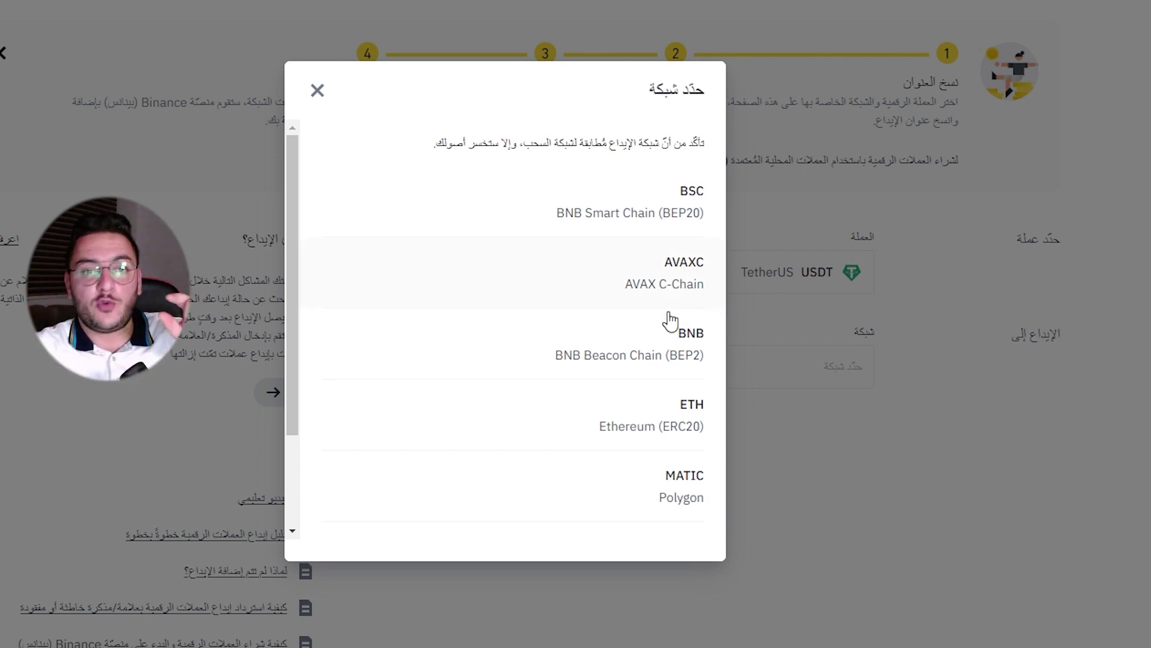
pyautogui.scroll(-2, 677, 299)
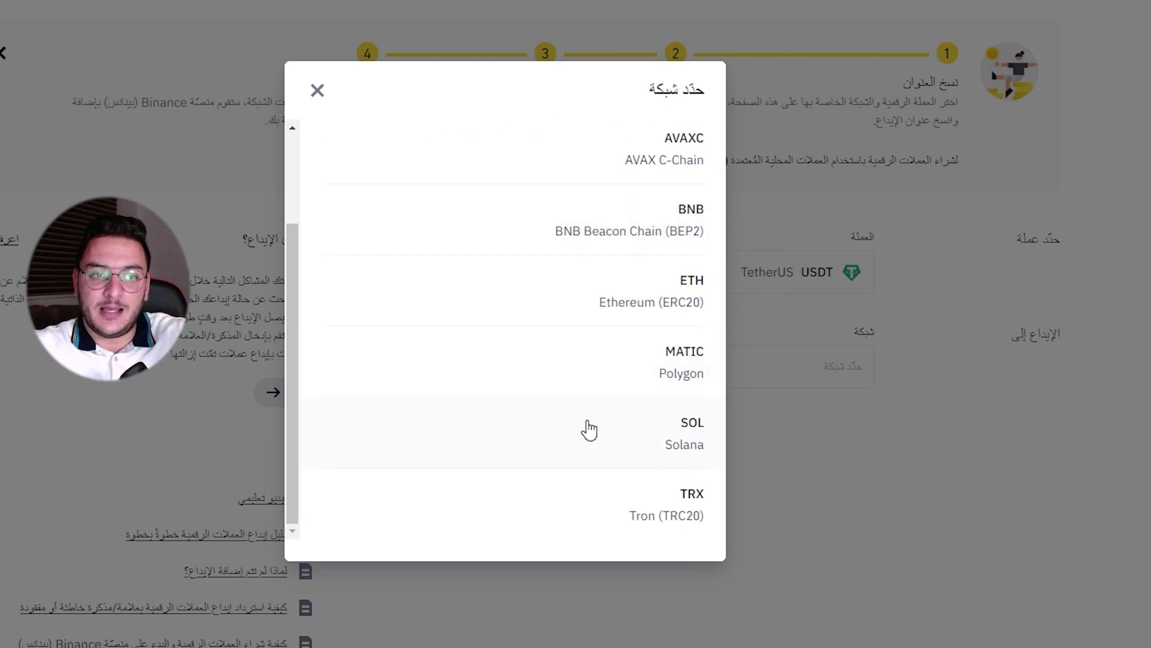
pyautogui.scroll(2, 586, 429)
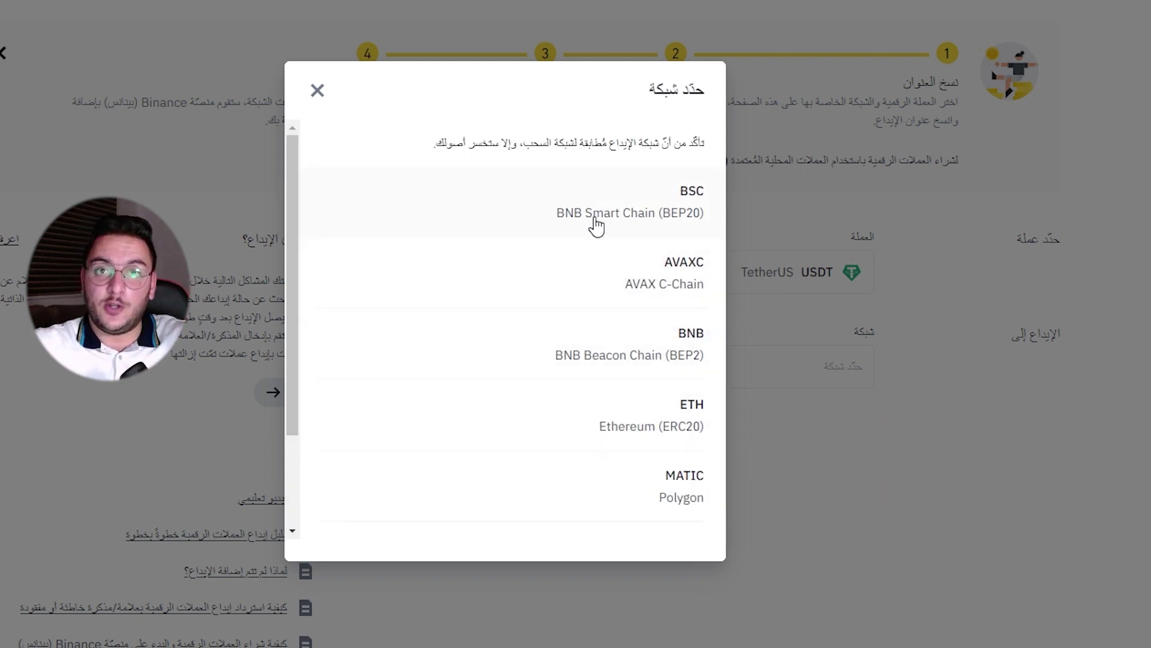
pyautogui.scroll(-2, 599, 251)
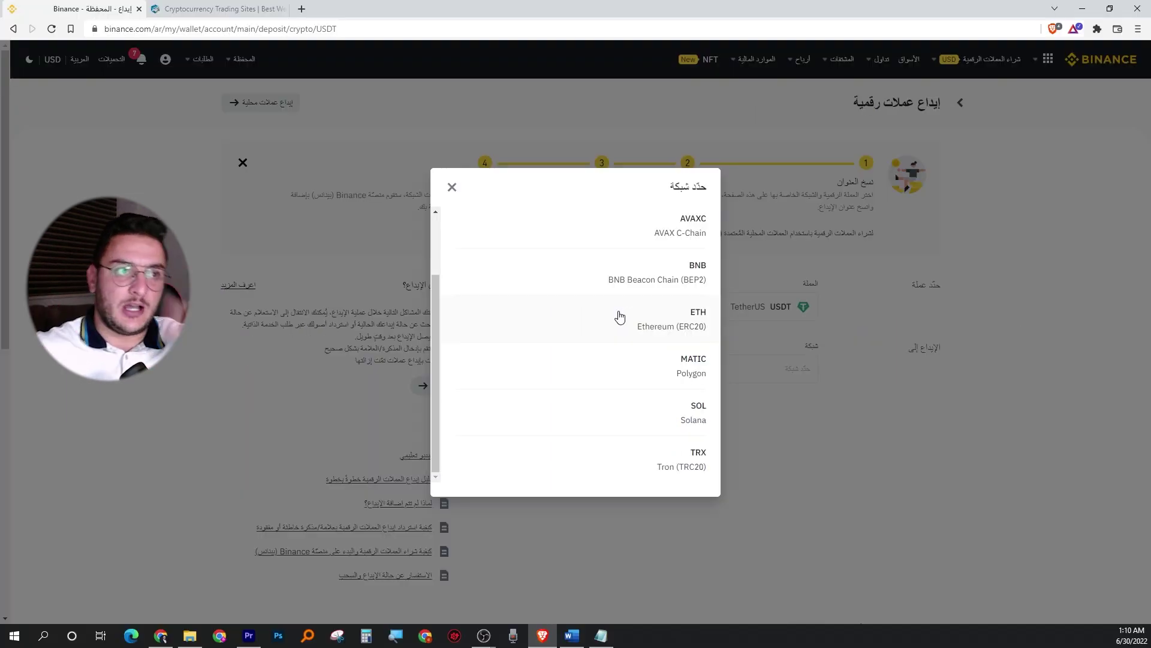
# Step: Switch to the Zedxion site, find USDT in the Digital Account fund list and open its withdrawal form
pyautogui.click(227, 7)
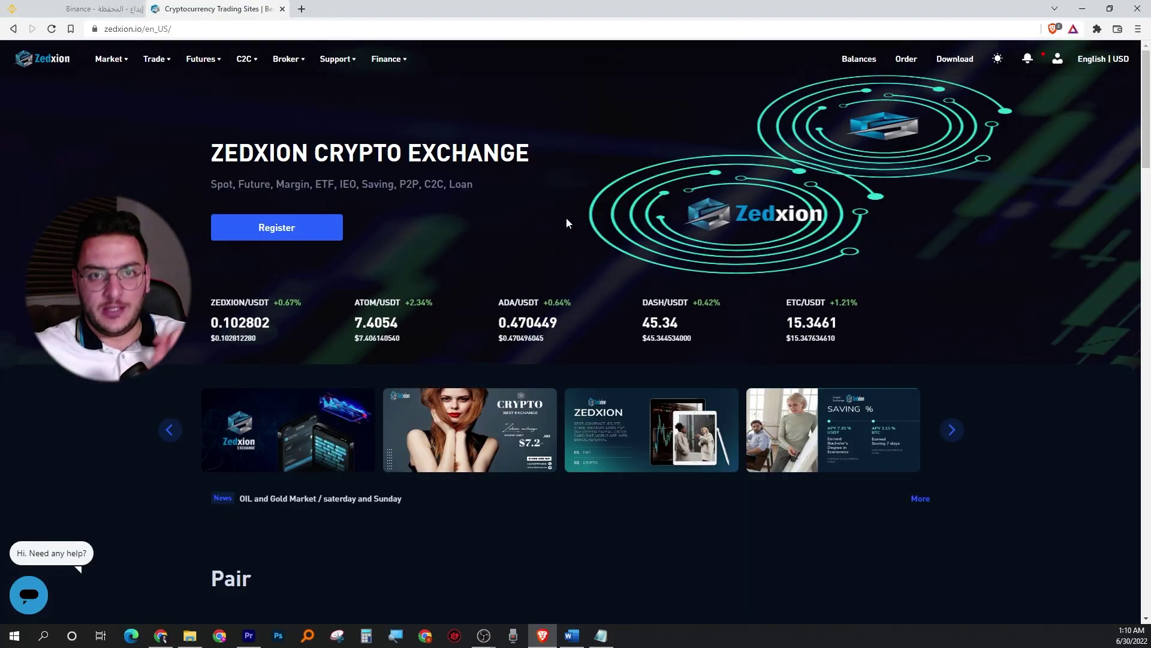
pyautogui.moveTo(859, 60)
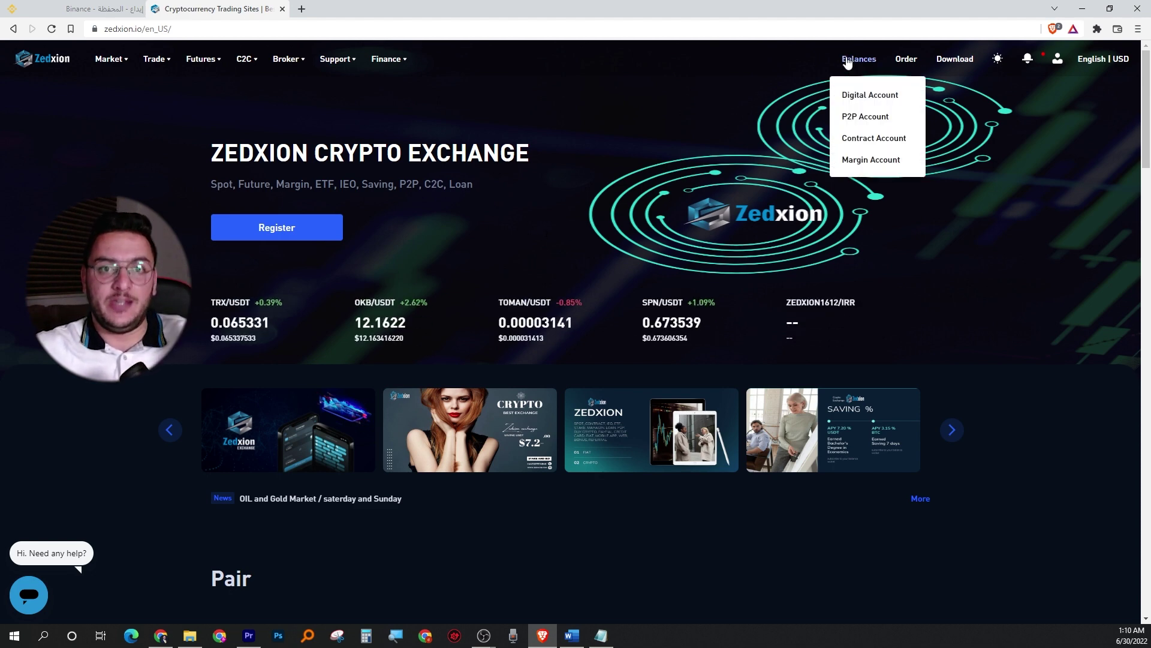
pyautogui.click(871, 96)
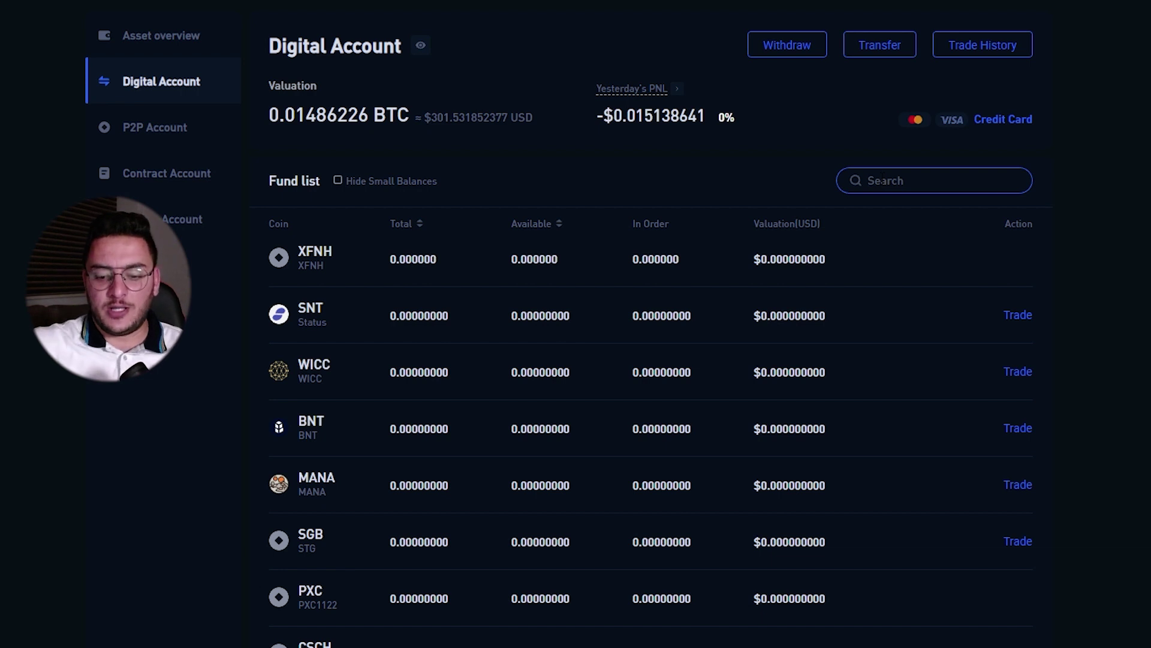
pyautogui.write('usdt')
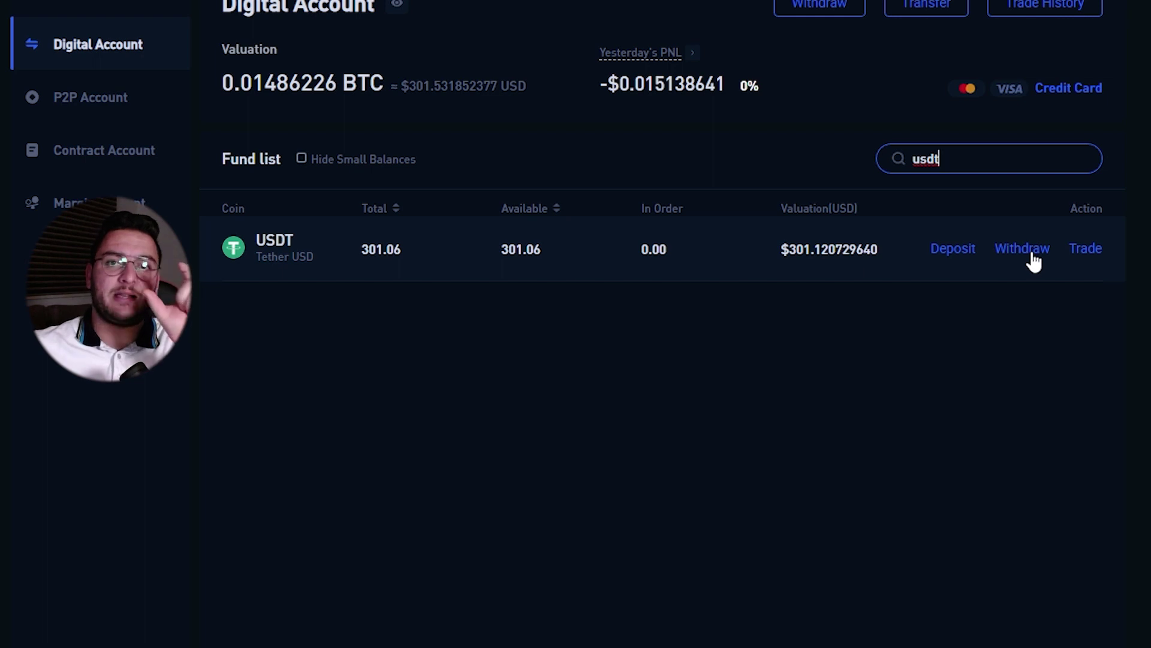
pyautogui.click(1033, 259)
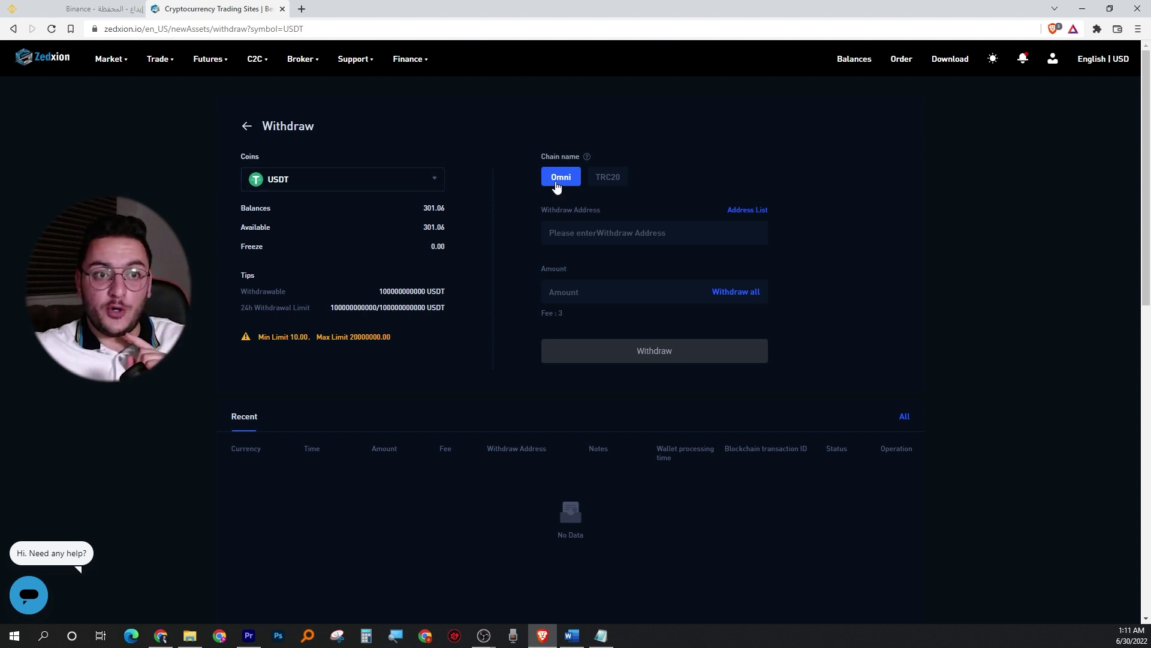
# Step: Compare the USDT withdrawal fees of the Omni and TRC20 chains and leave TRC20 selected
pyautogui.click(605, 180)
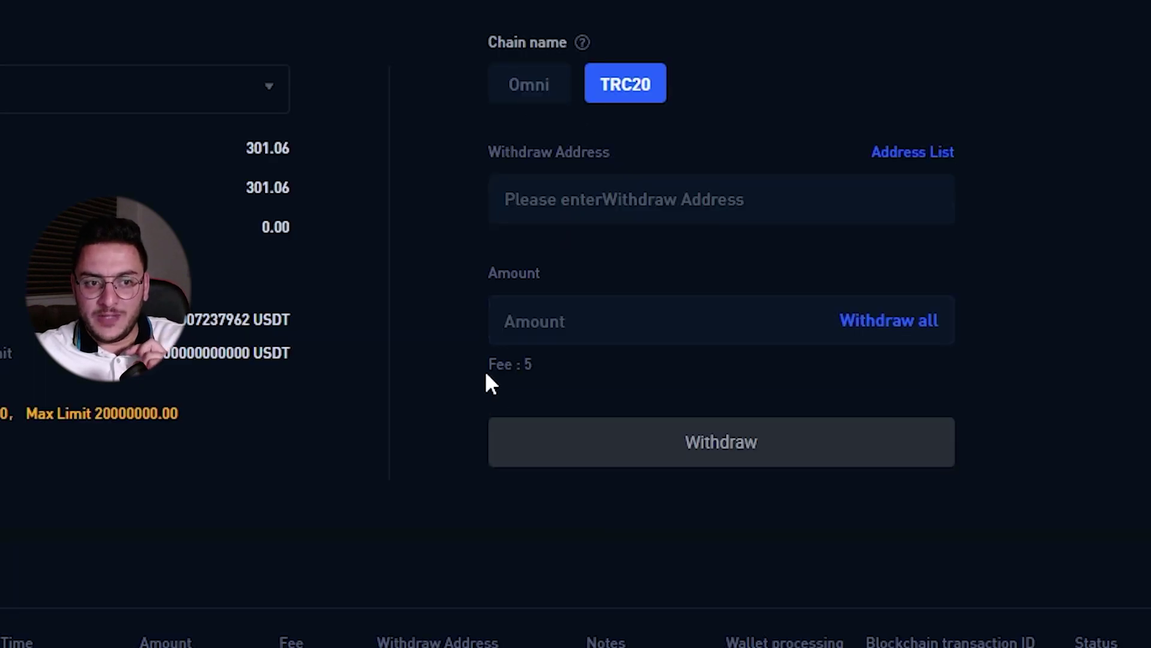
pyautogui.doubleClick(500, 364)
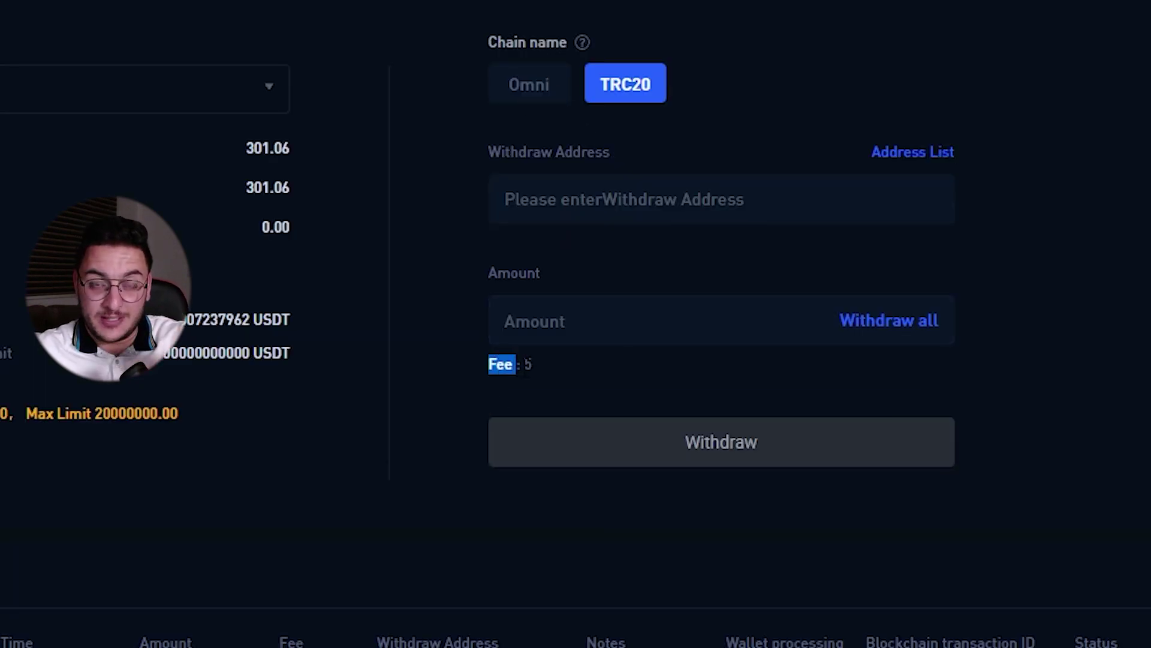
pyautogui.click(543, 378)
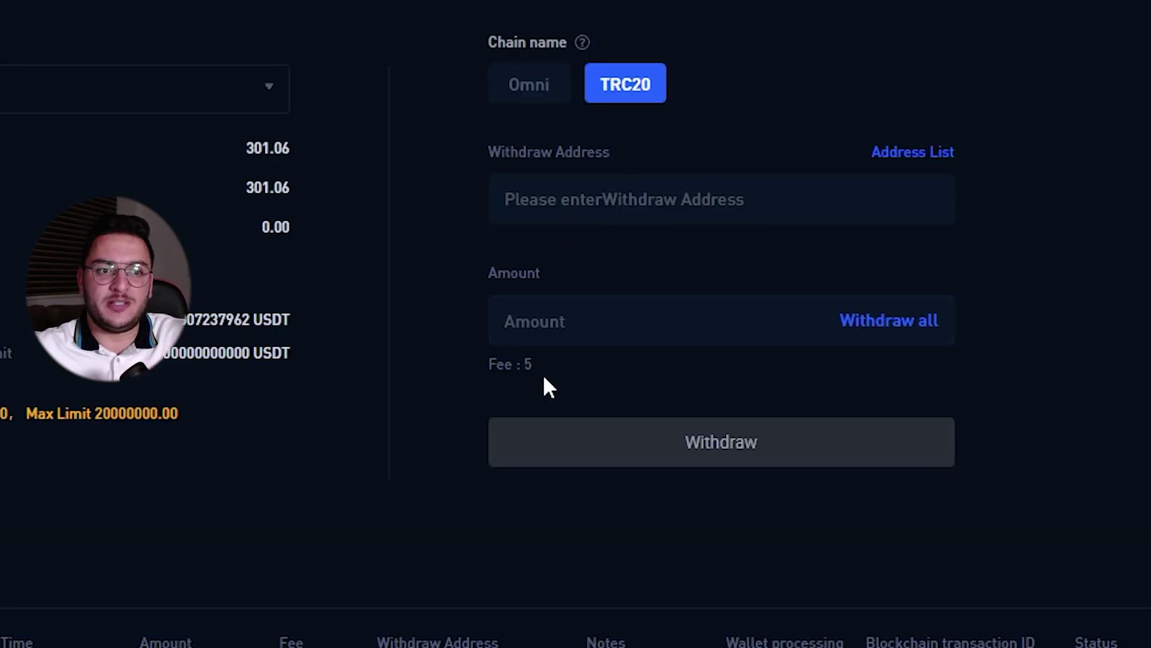
pyautogui.click(539, 105)
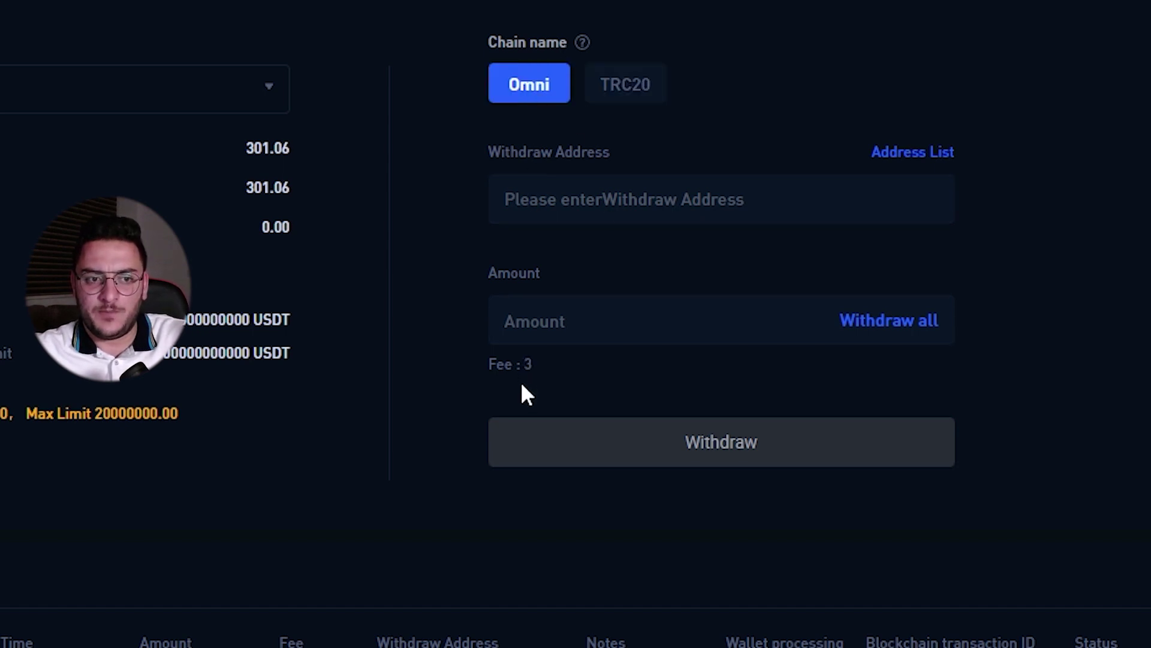
pyautogui.doubleClick(539, 368)
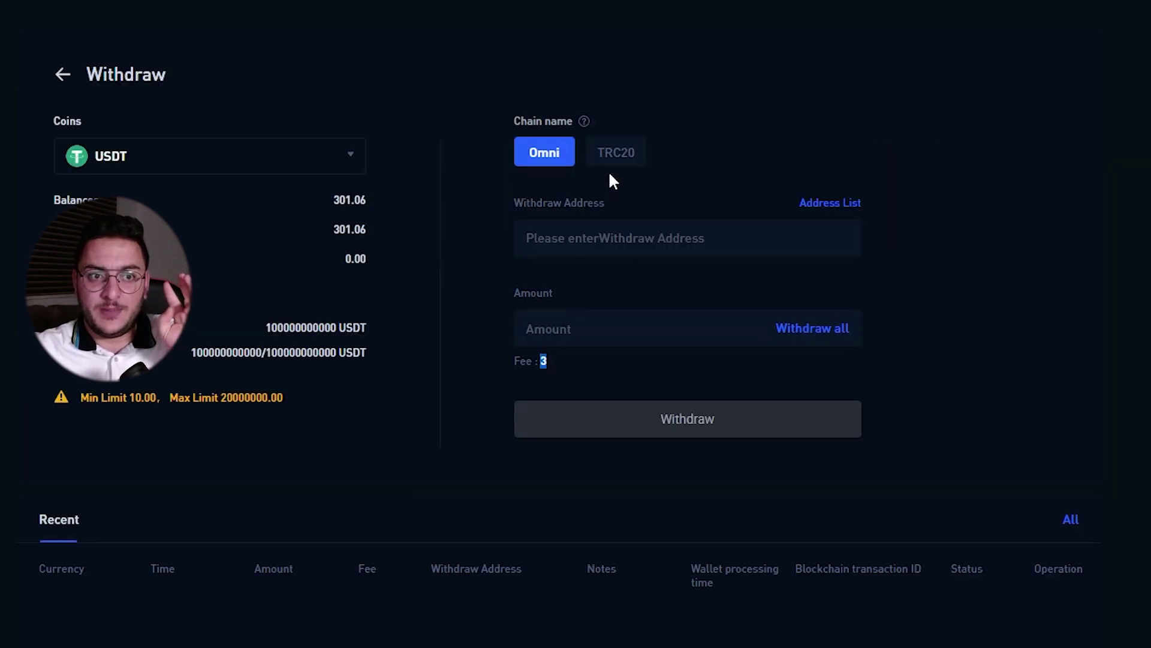
pyautogui.click(617, 154)
pyautogui.doubleClick(550, 367)
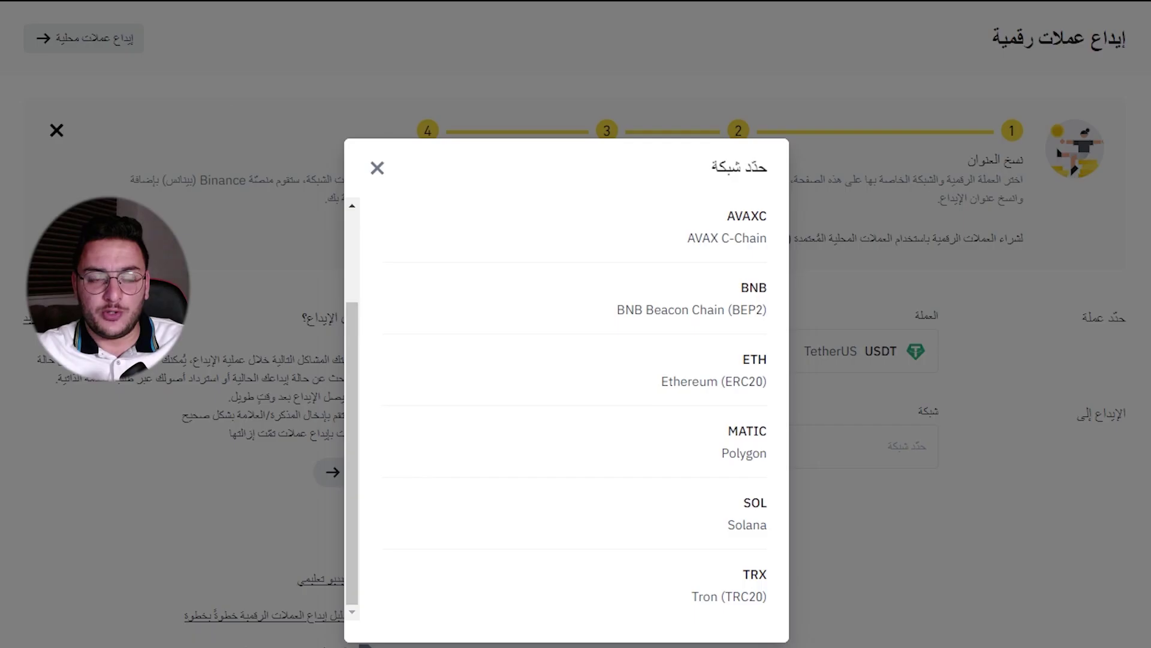
# Step: Return to the Binance deposit page and set the USDT deposit network to TRX, Tron (TRC20)
pyautogui.scroll(2, 437, 236)
pyautogui.scroll(-3, 438, 240)
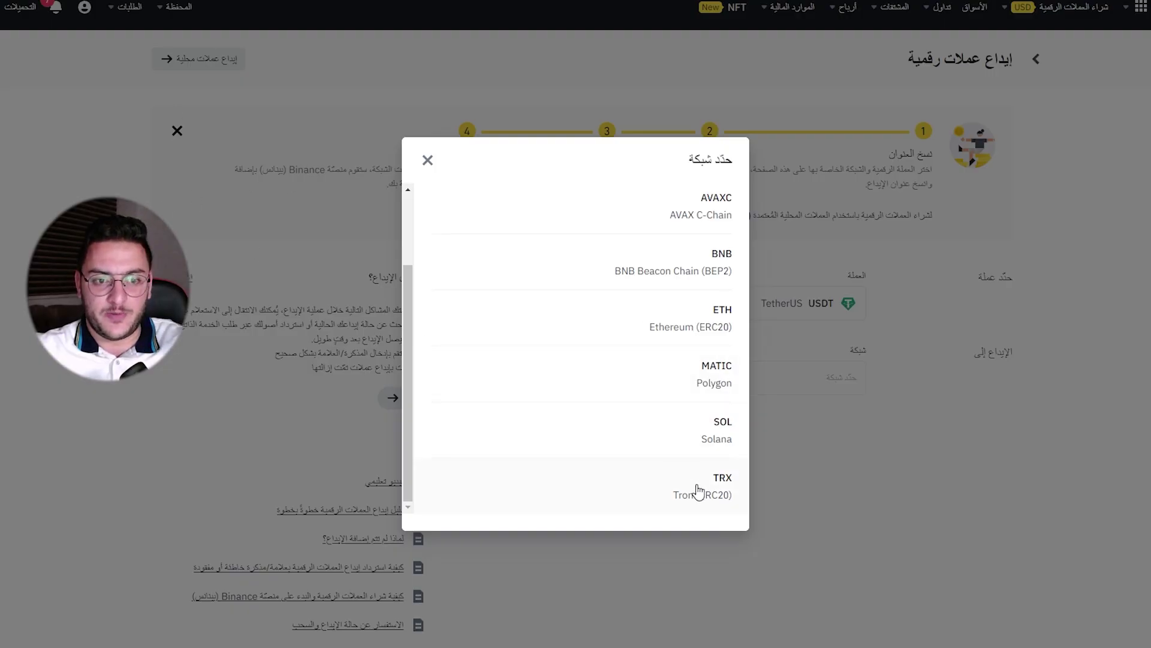
pyautogui.click(720, 496)
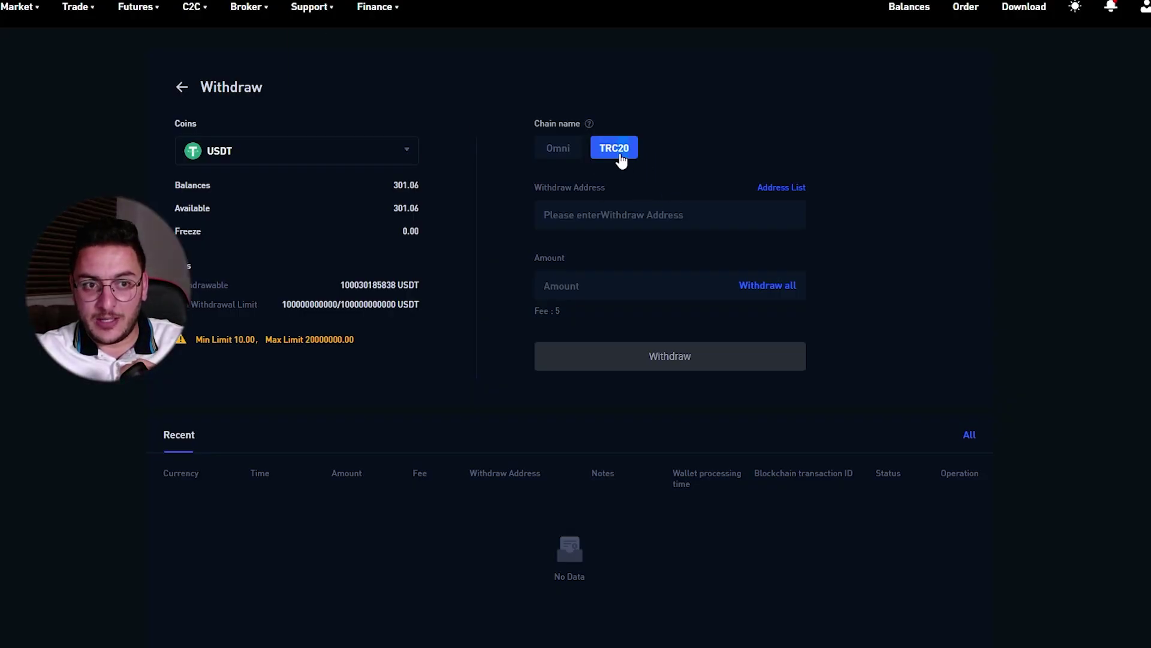
pyautogui.click(553, 211)
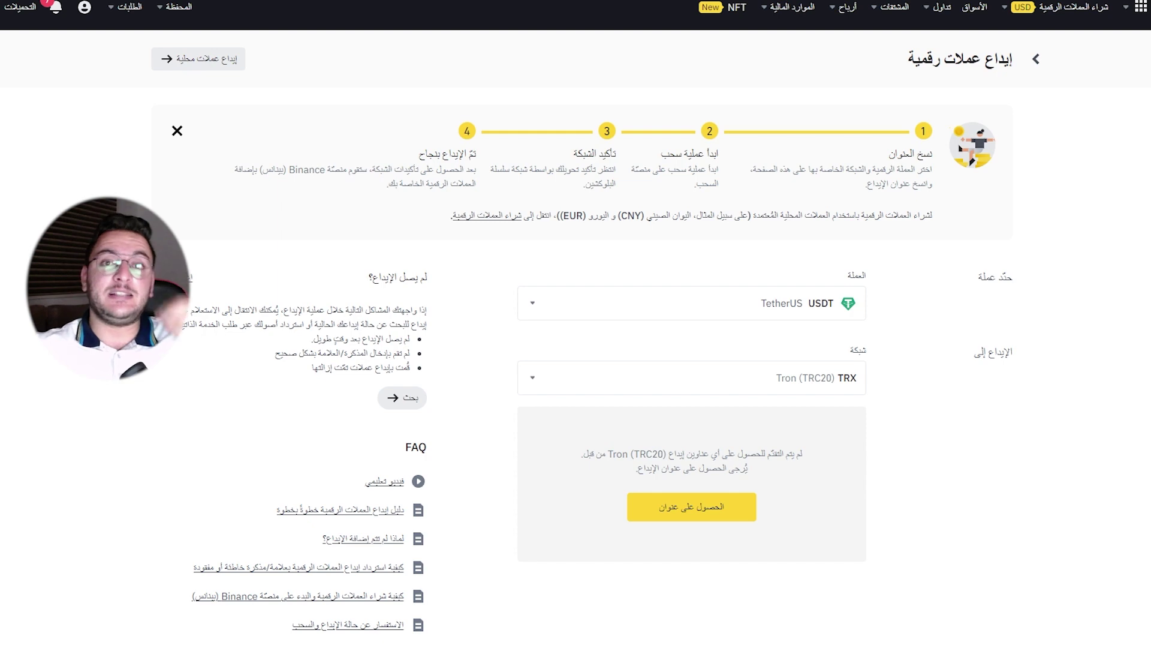
# Step: Generate a Tron (TRC20) deposit address for USDT and copy it
pyautogui.moveTo(770, 438); pyautogui.dragTo(599, 446)
pyautogui.click(752, 439)
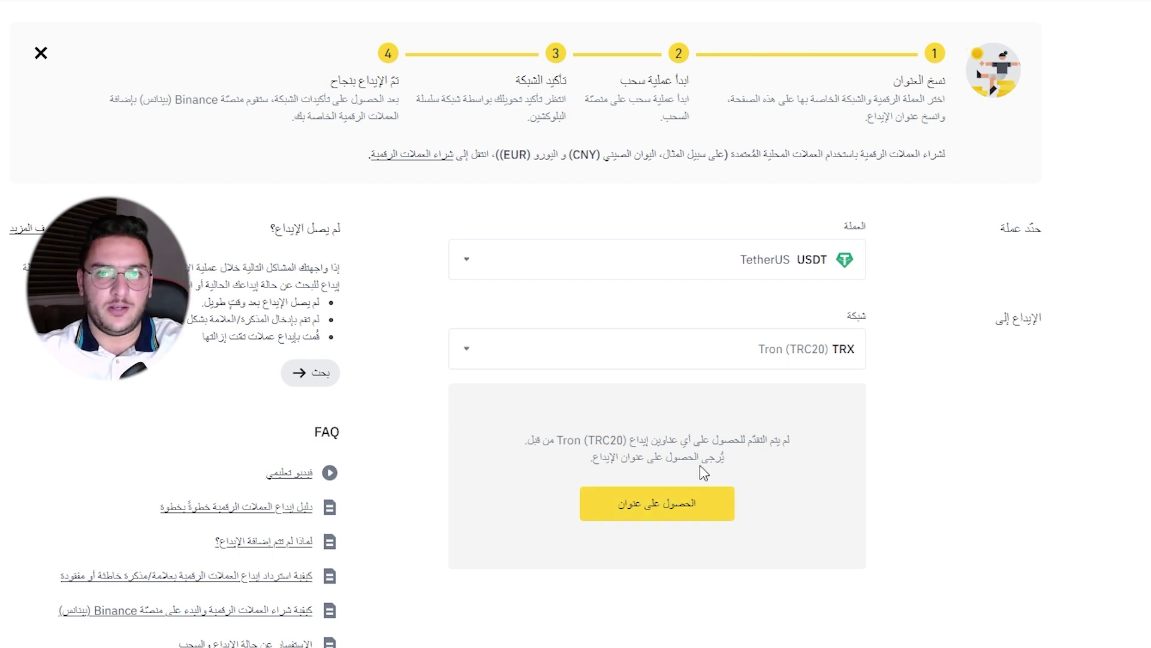
pyautogui.click(687, 510)
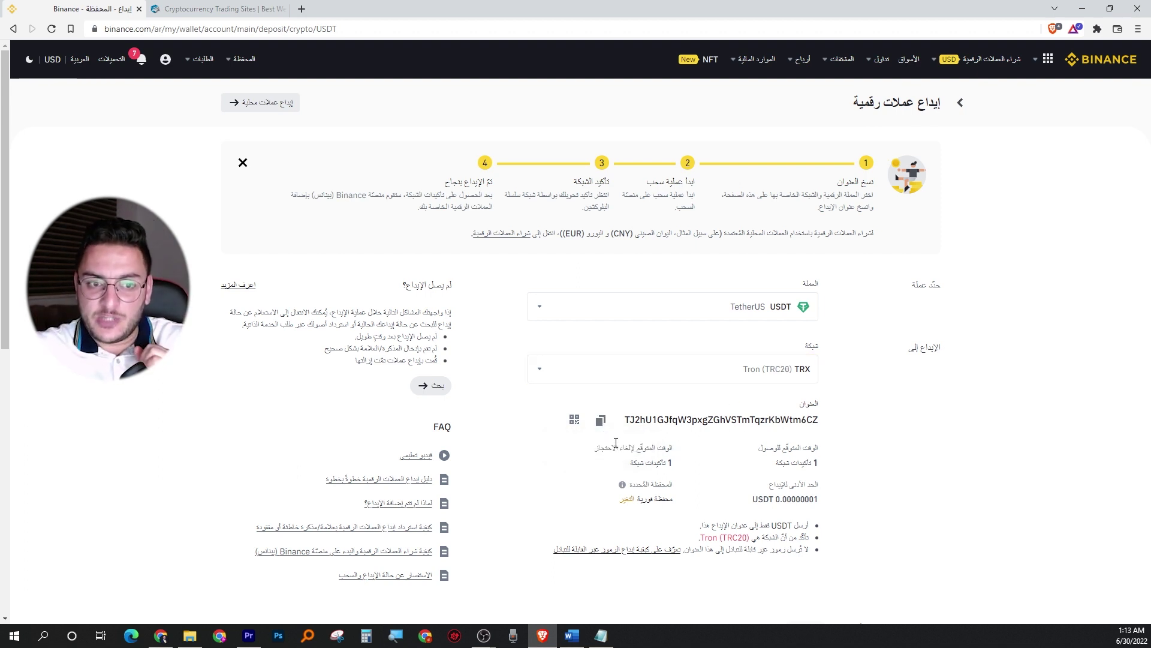
pyautogui.click(601, 424)
pyautogui.moveTo(702, 420); pyautogui.dragTo(781, 419)
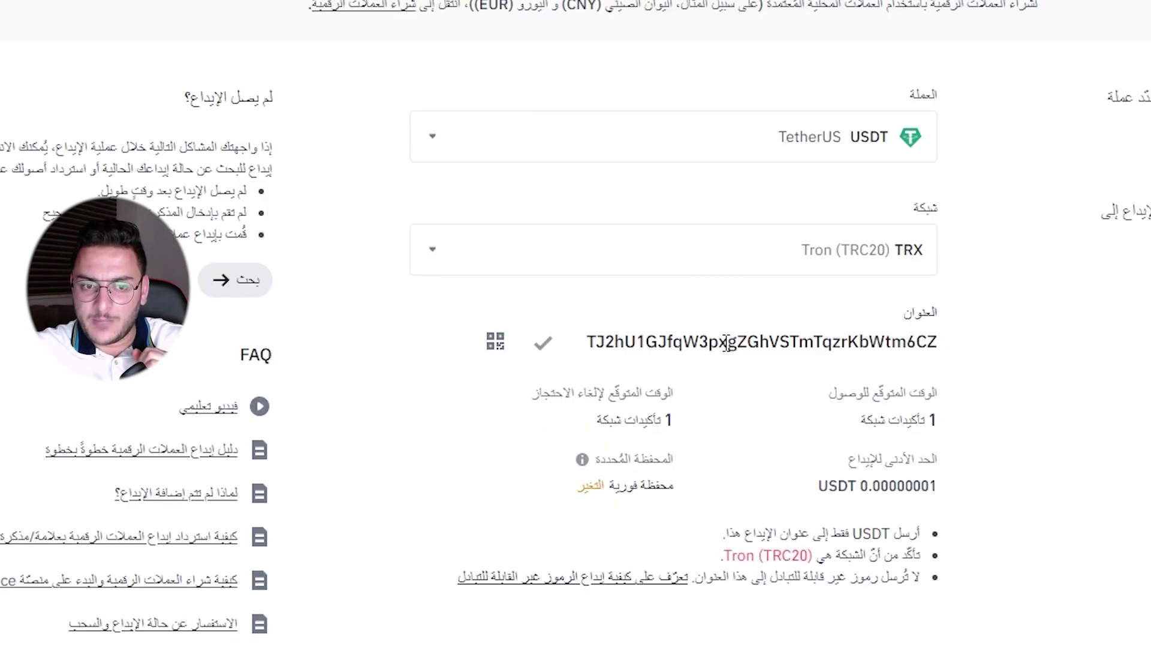
pyautogui.click(1148, 352)
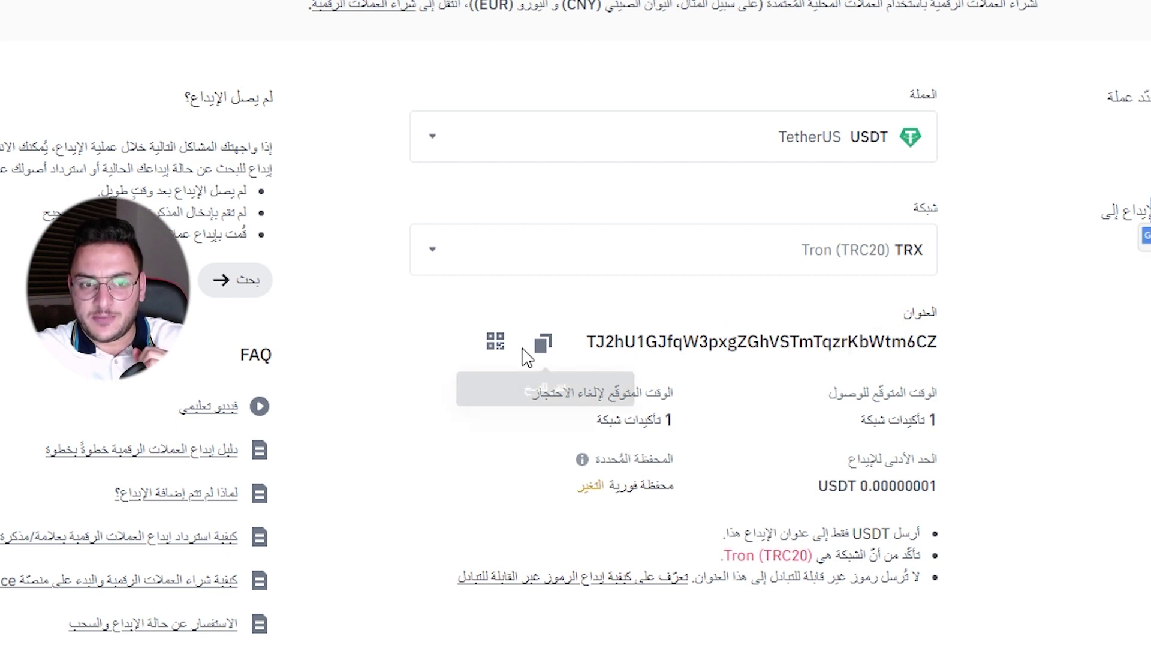
pyautogui.click(544, 345)
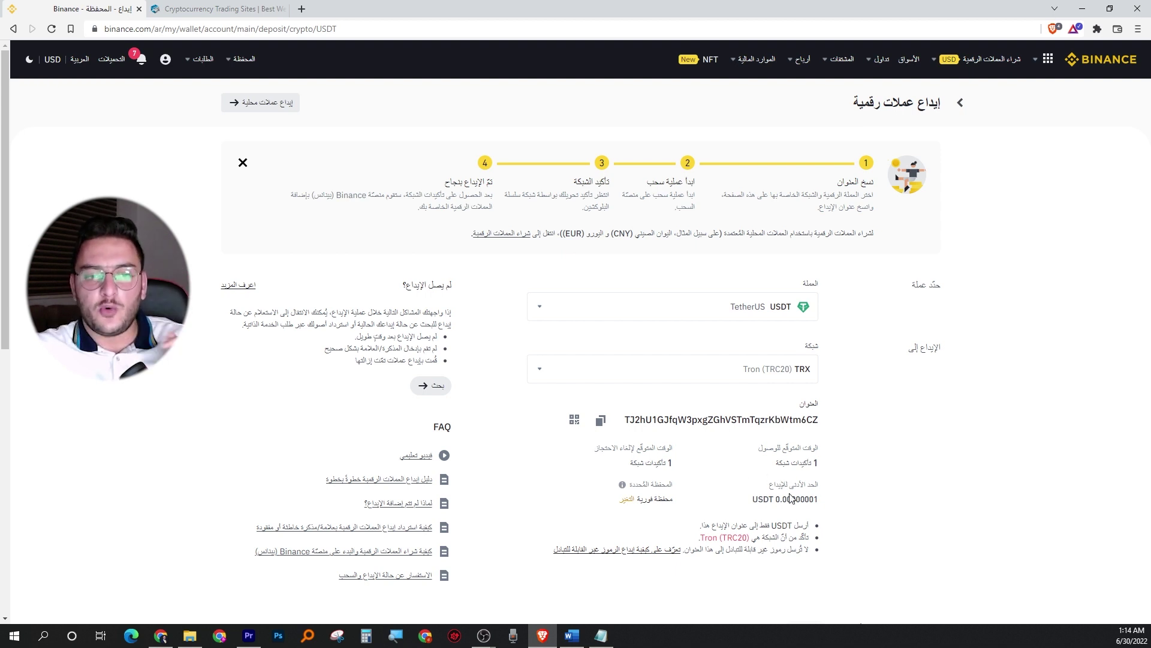
# Step: Read the USDT and network notes below the deposit address and copy the address again
pyautogui.moveTo(809, 524); pyautogui.dragTo(611, 549)
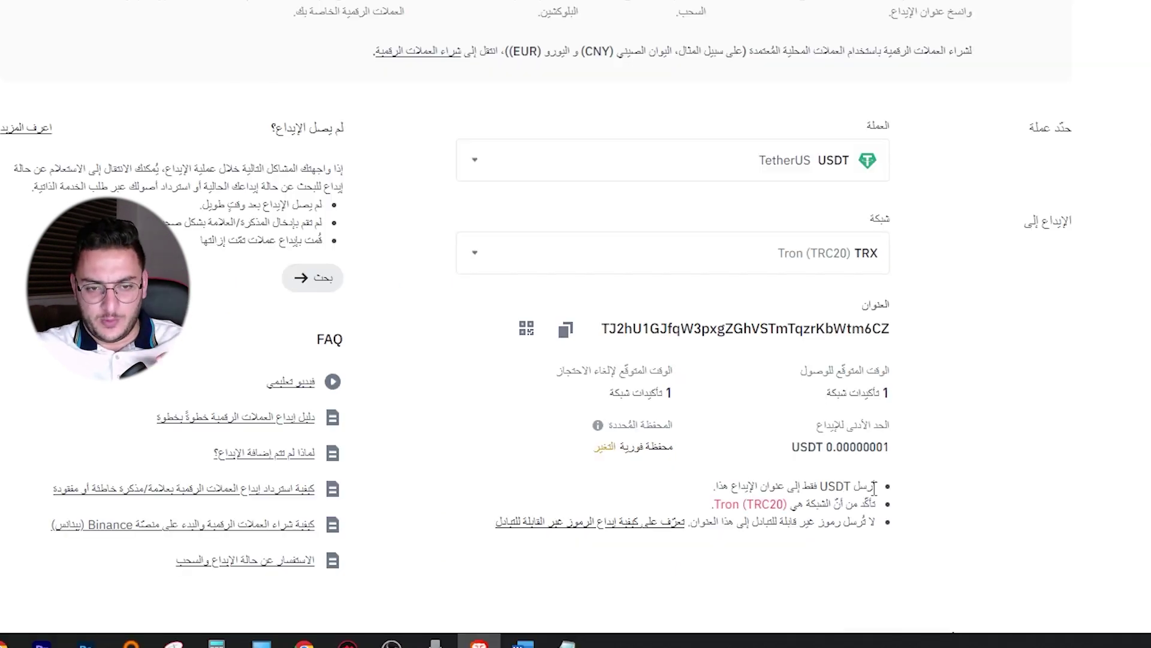
pyautogui.click(848, 502)
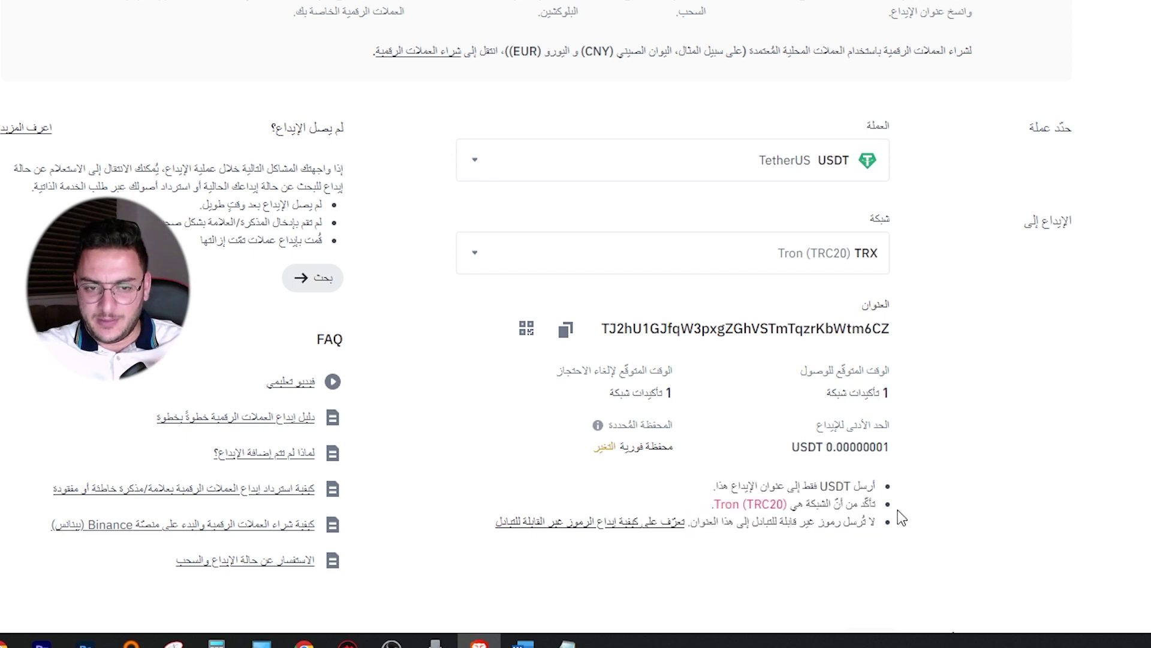
pyautogui.moveTo(880, 506); pyautogui.dragTo(786, 522)
pyautogui.click(909, 499)
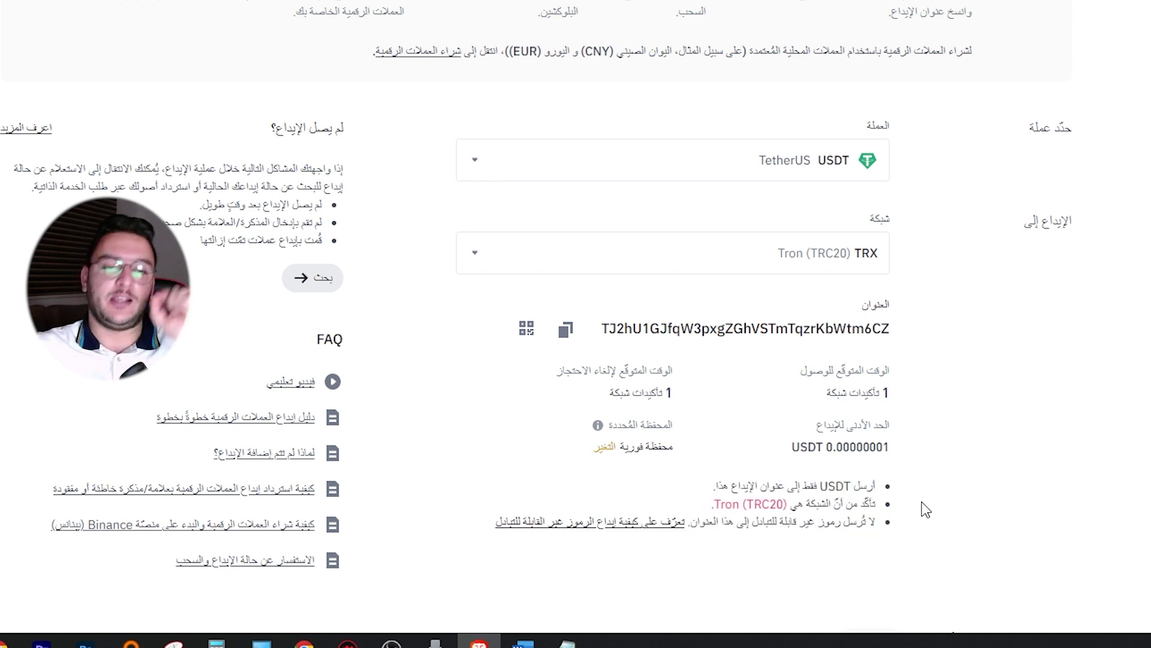
pyautogui.click(566, 331)
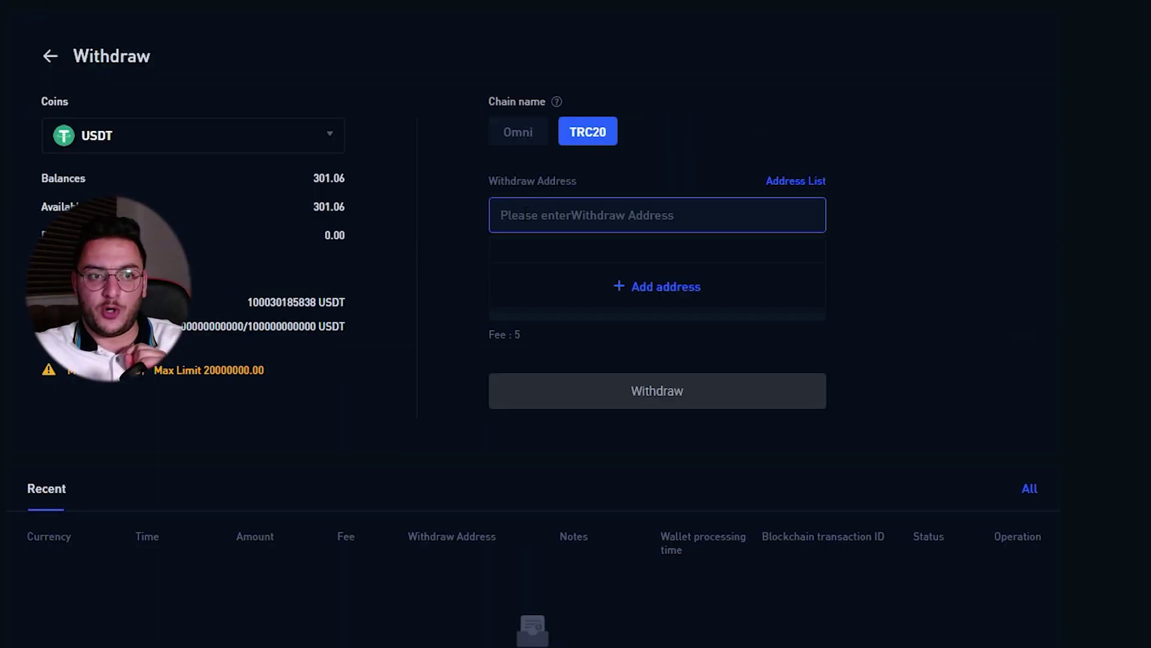
# Step: Switch to the Zedxion withdrawal form, paste the copied deposit address as the withdraw address and set the amount to 25 USDT
pyautogui.rightClick(526, 214)
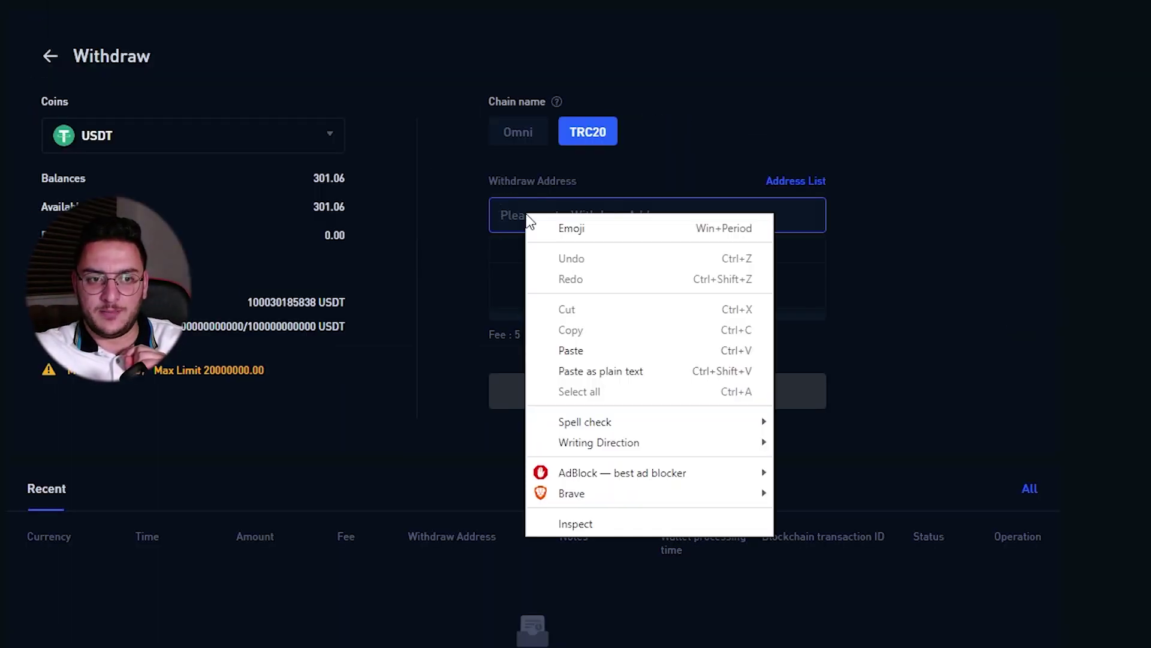
pyautogui.click(597, 348)
pyautogui.click(588, 312)
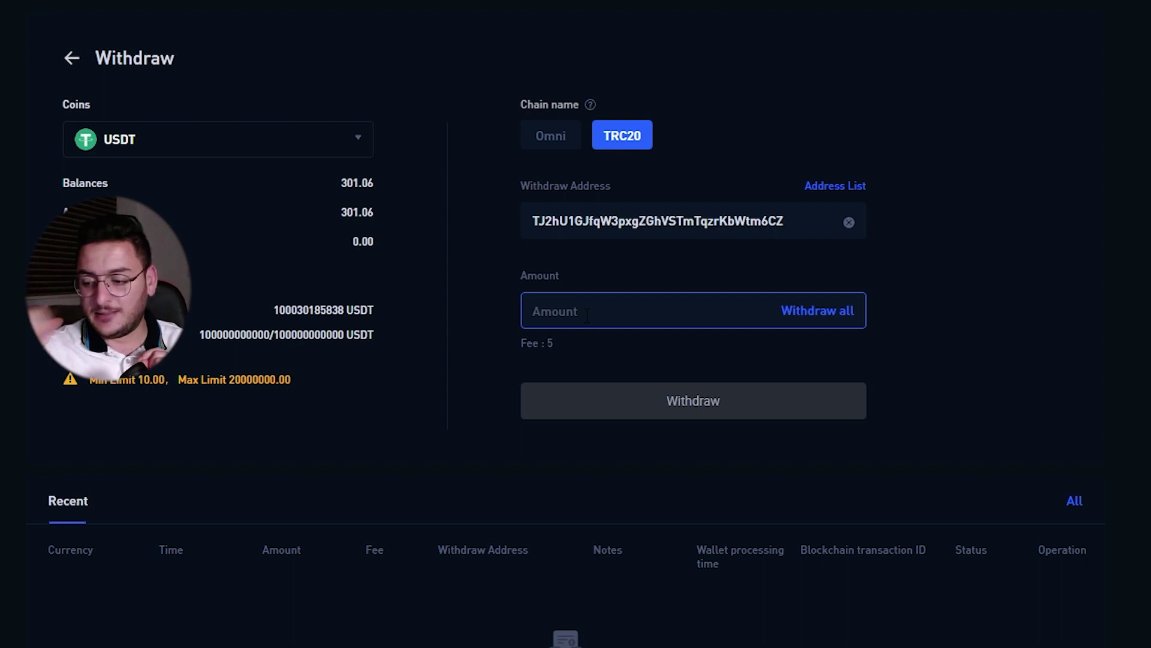
pyautogui.write('25')
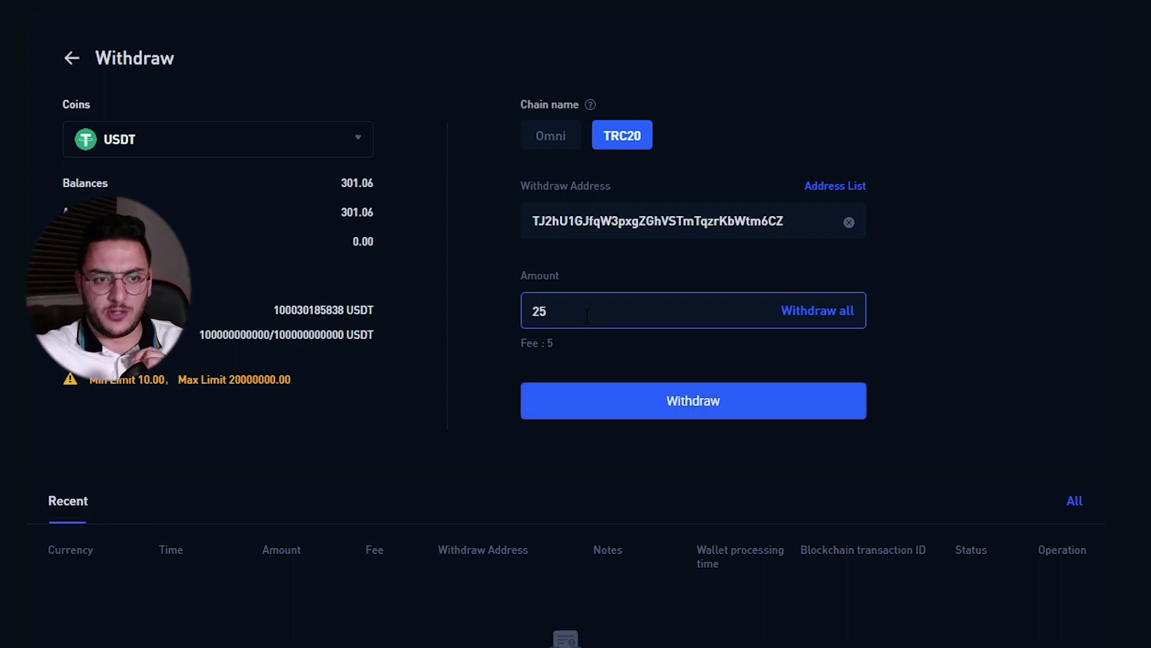
# Step: Check the fee and the minimum and maximum limits, and submit the USDT withdrawal for confirmation
pyautogui.click(540, 366)
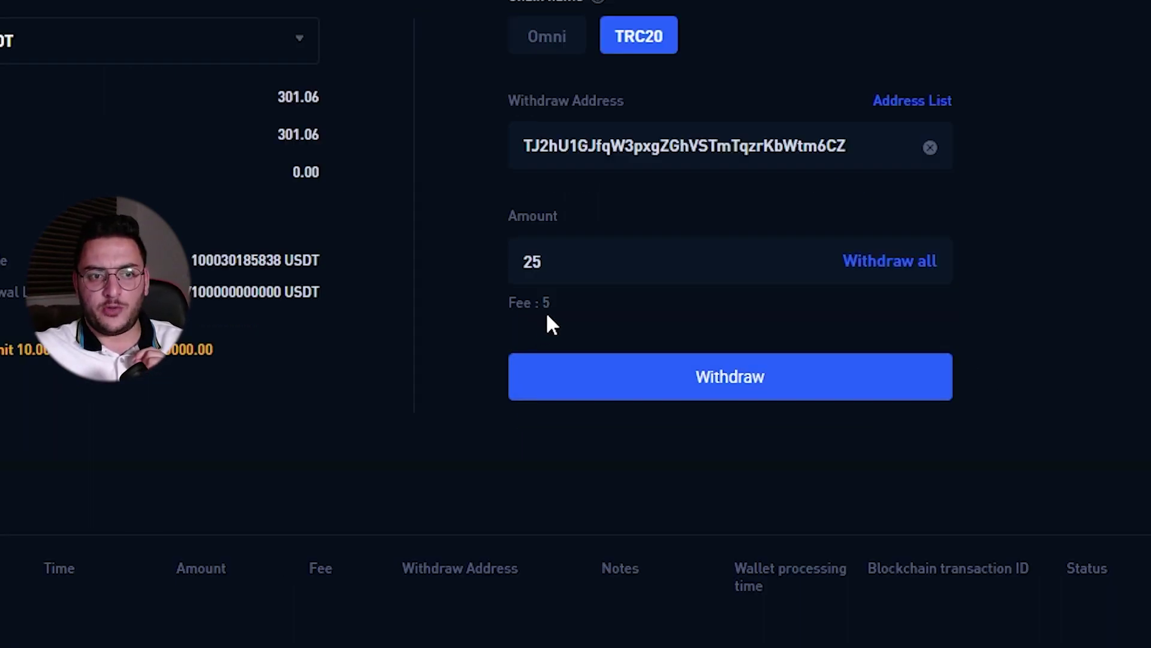
pyautogui.moveTo(550, 303); pyautogui.dragTo(542, 304)
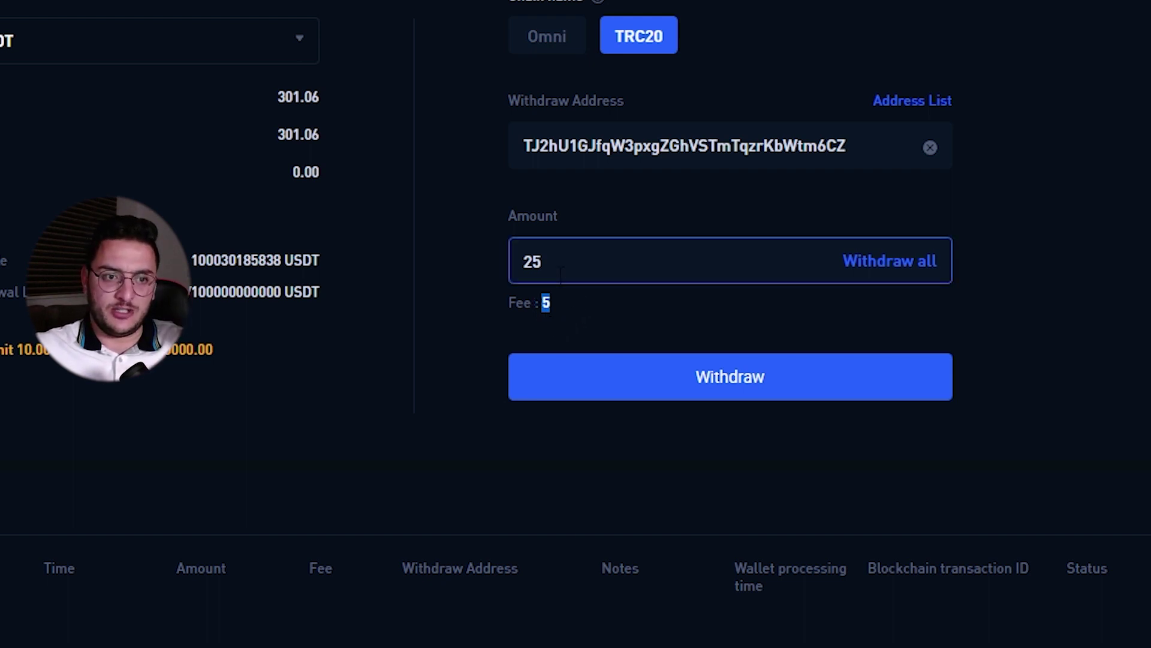
pyautogui.click(140, 384)
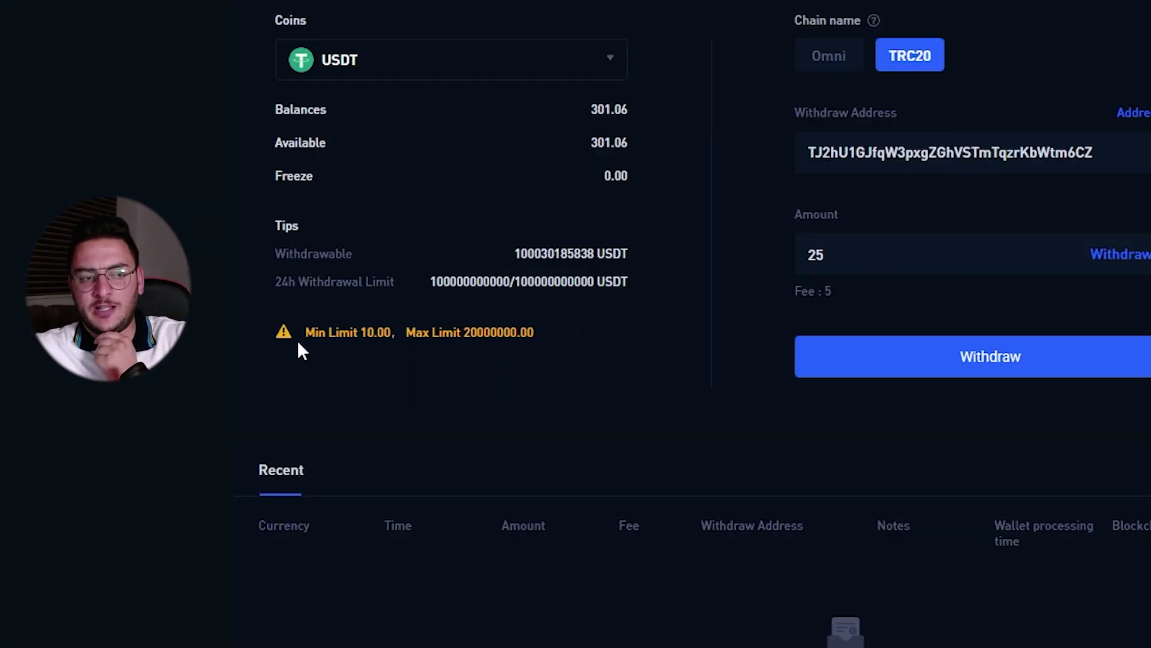
pyautogui.moveTo(298, 342); pyautogui.dragTo(354, 341)
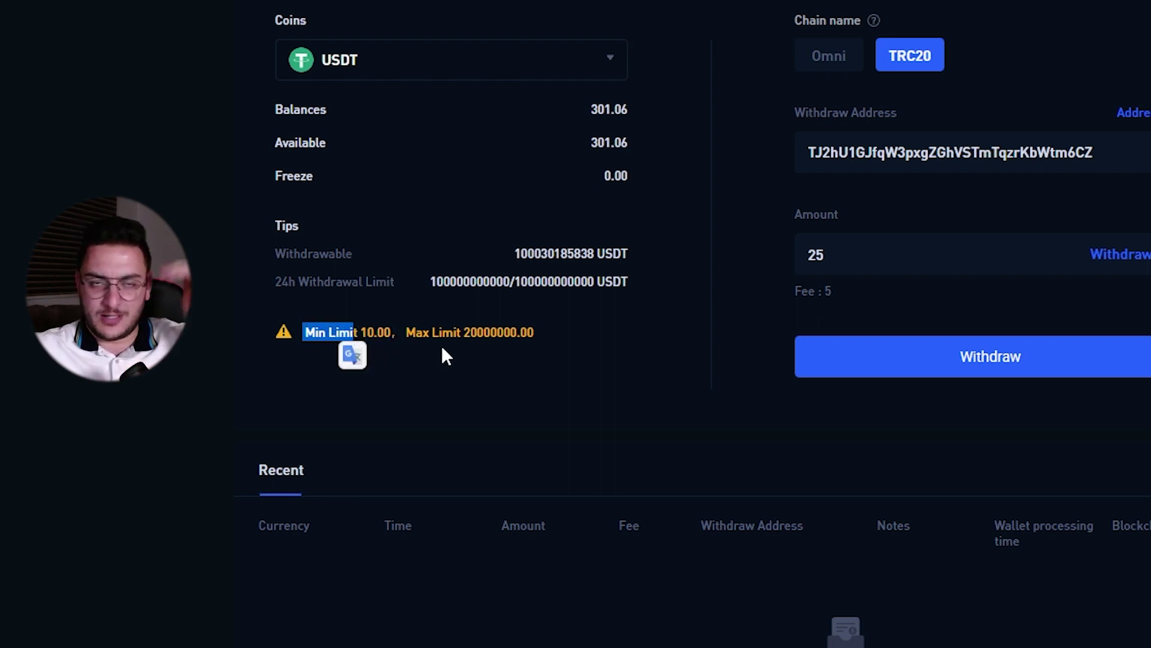
pyautogui.moveTo(466, 350); pyautogui.dragTo(496, 347)
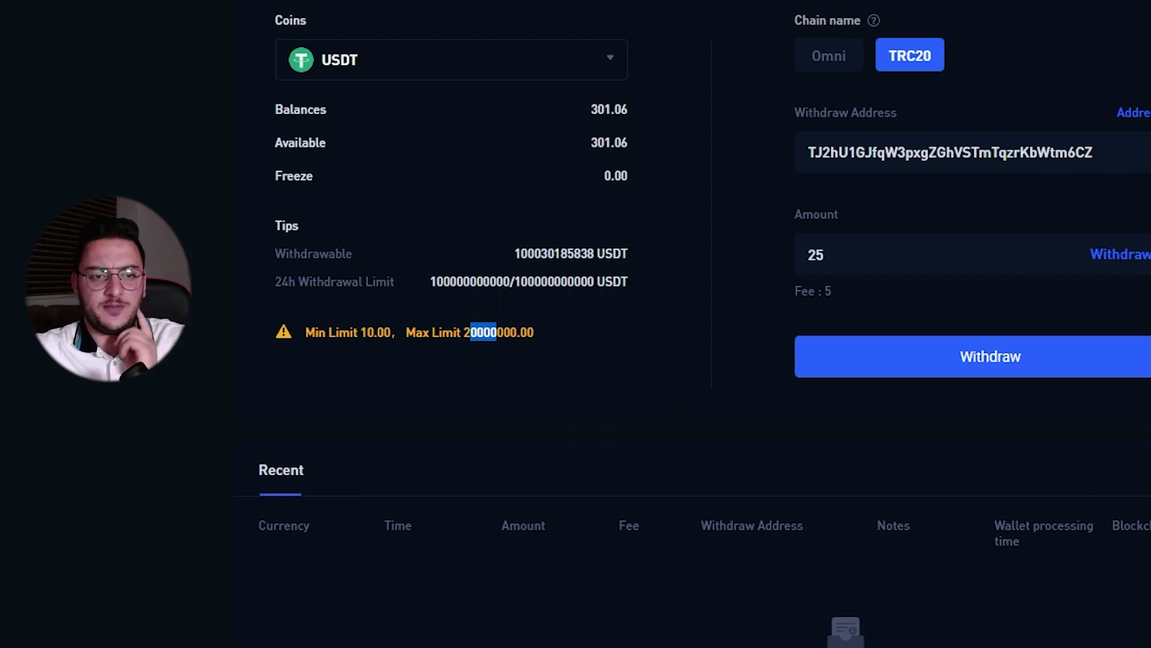
pyautogui.click(923, 410)
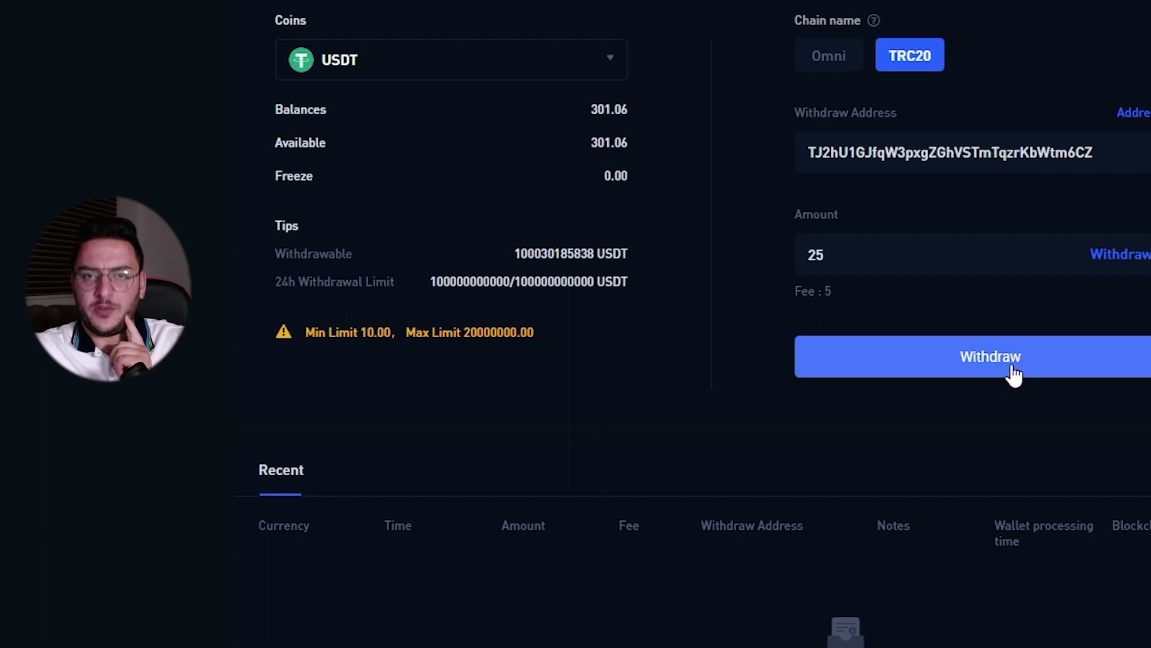
pyautogui.click(561, 473)
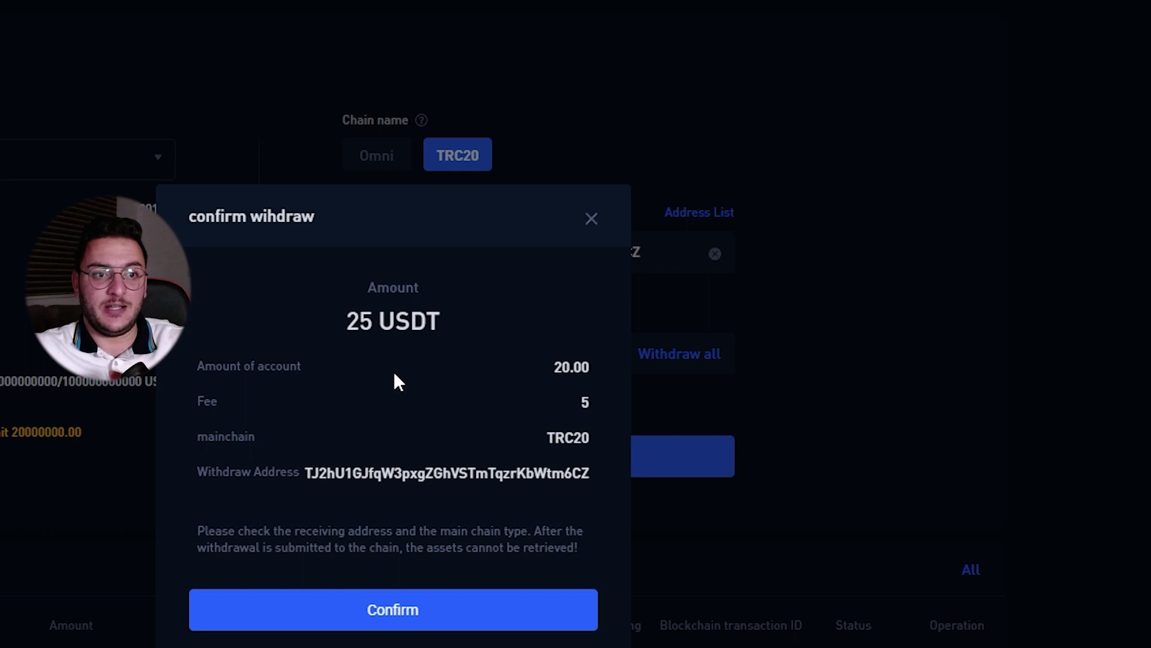
# Step: Review the received amount, fee, main chain and address in the withdrawal summary, and confirm it
pyautogui.doubleClick(563, 367)
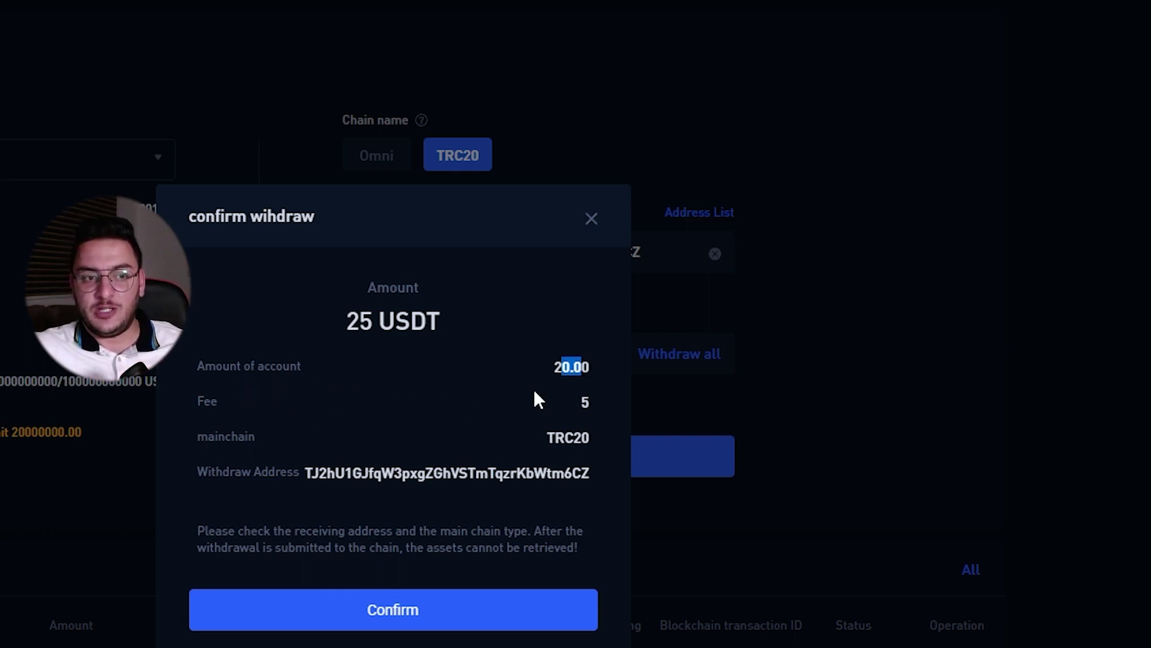
pyautogui.doubleClick(583, 404)
pyautogui.click(262, 449)
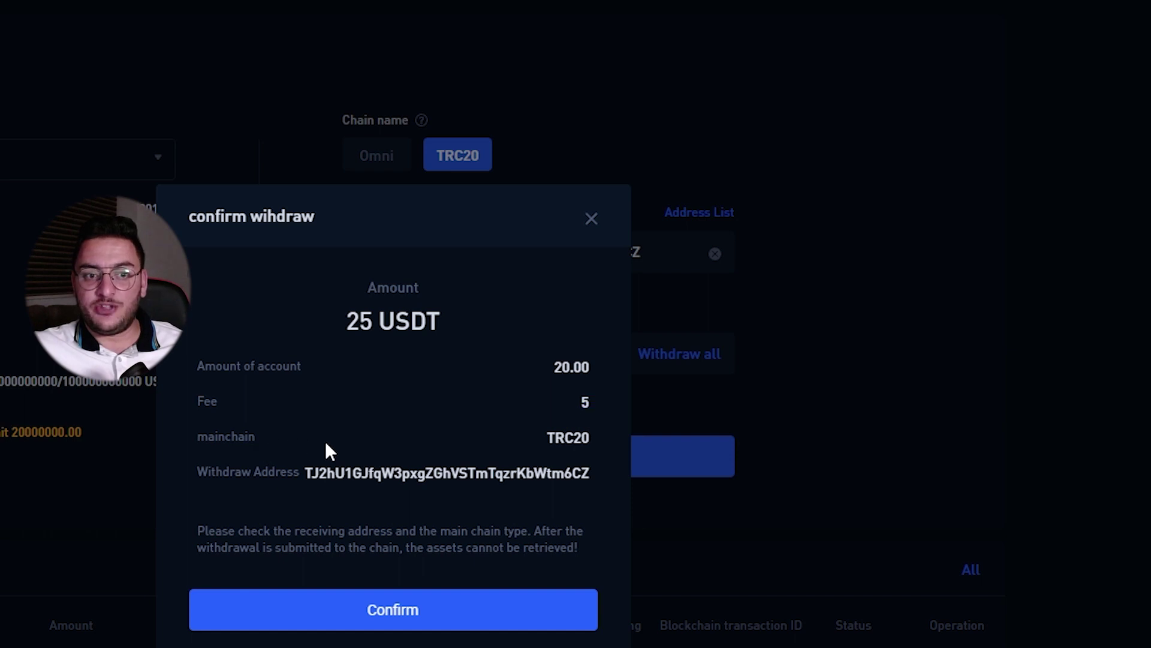
pyautogui.moveTo(556, 437); pyautogui.dragTo(593, 438)
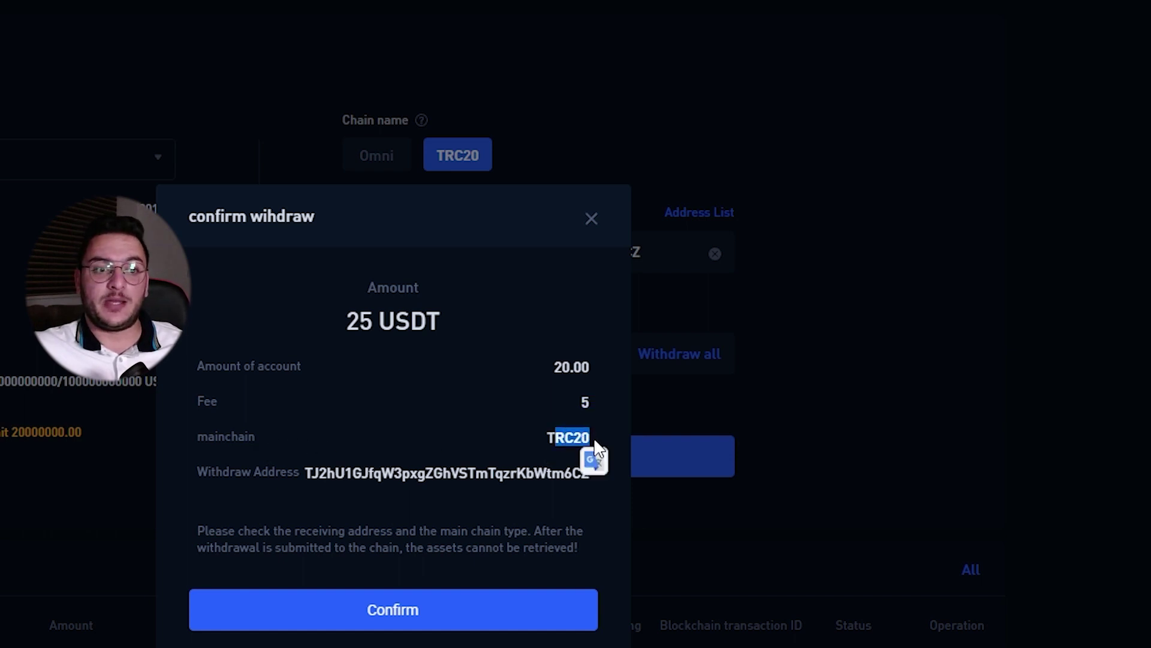
pyautogui.moveTo(310, 473); pyautogui.dragTo(592, 485)
pyautogui.click(287, 435)
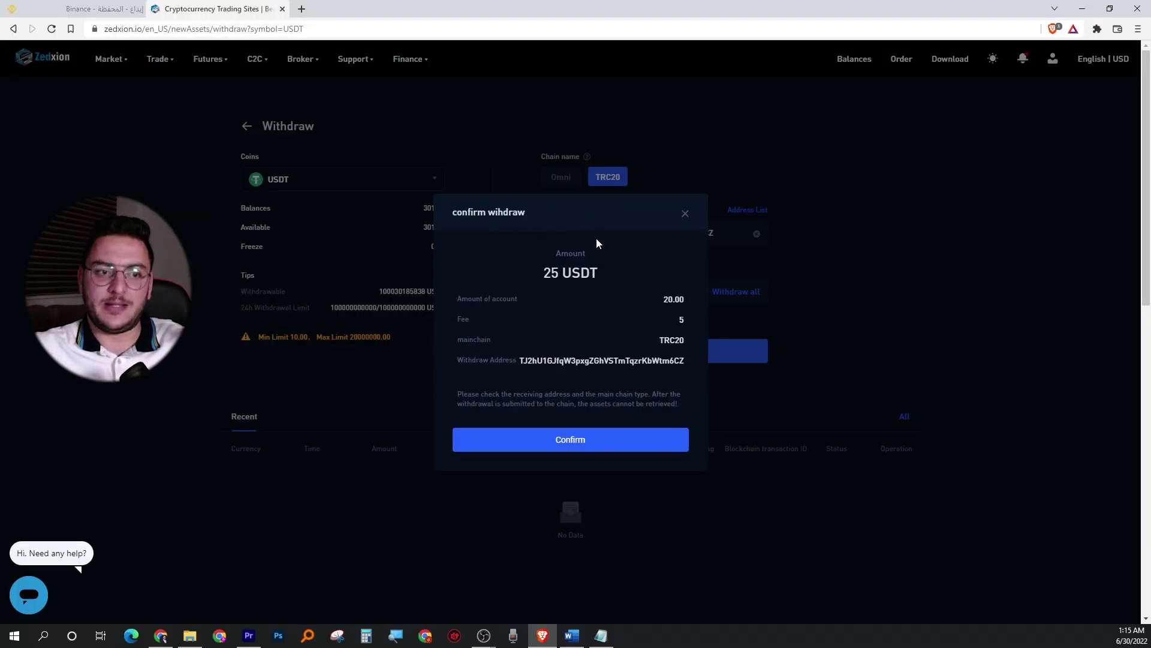
pyautogui.click(571, 443)
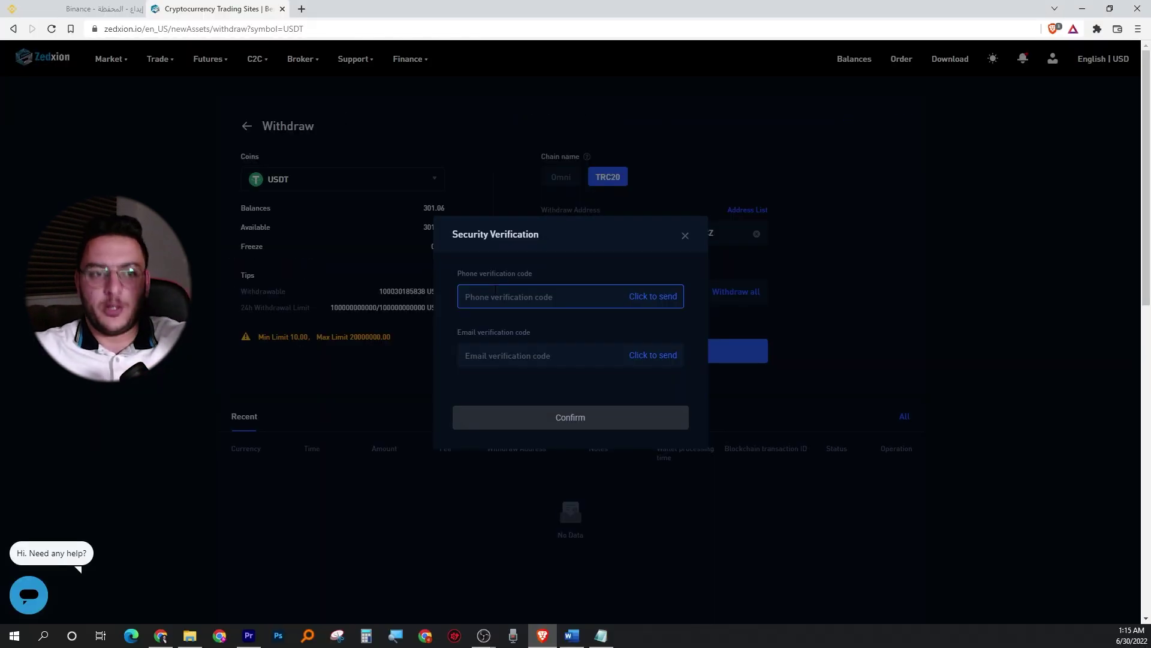
# Step: Request the phone and email verification codes for the withdrawal
pyautogui.click(559, 364)
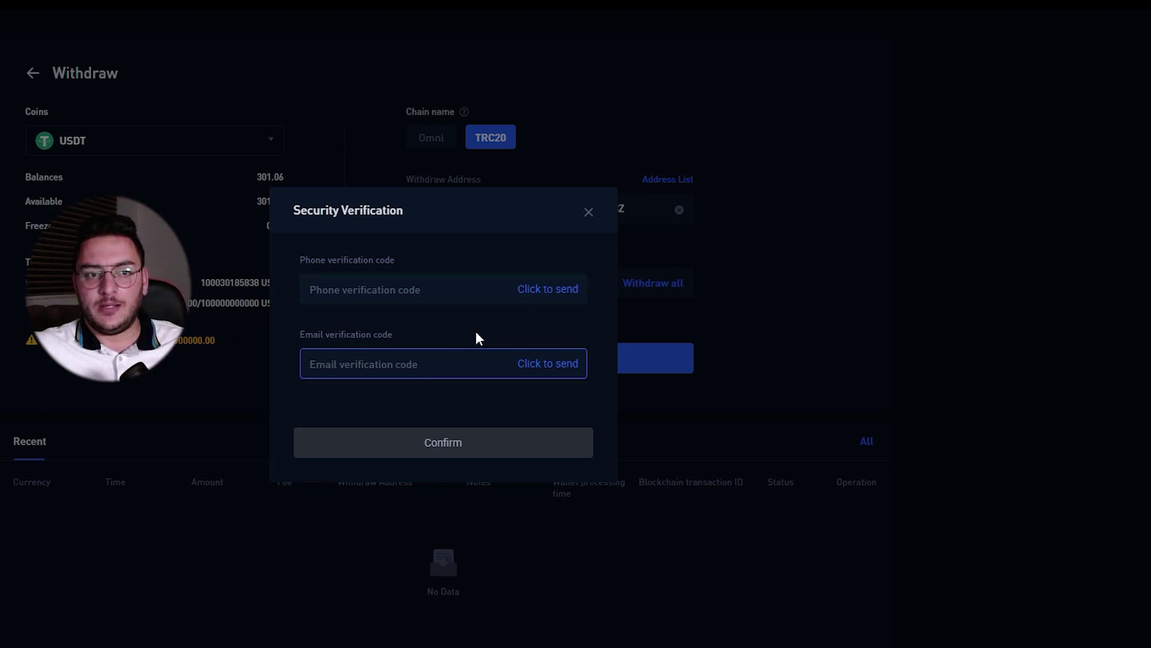
pyautogui.click(540, 297)
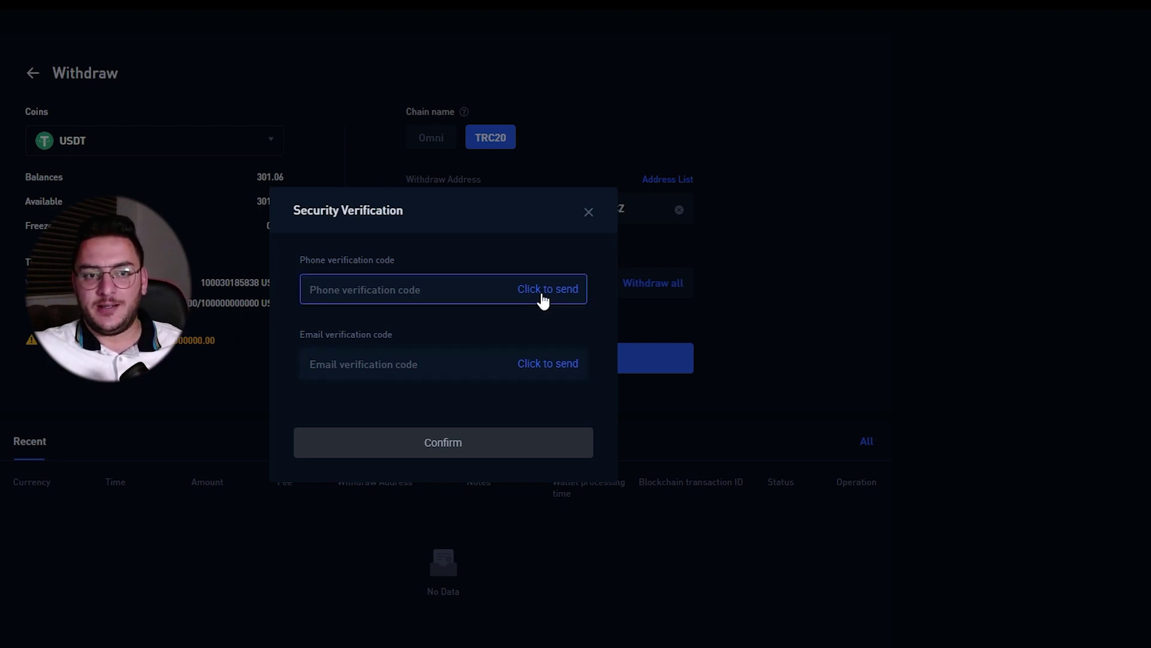
pyautogui.click(552, 367)
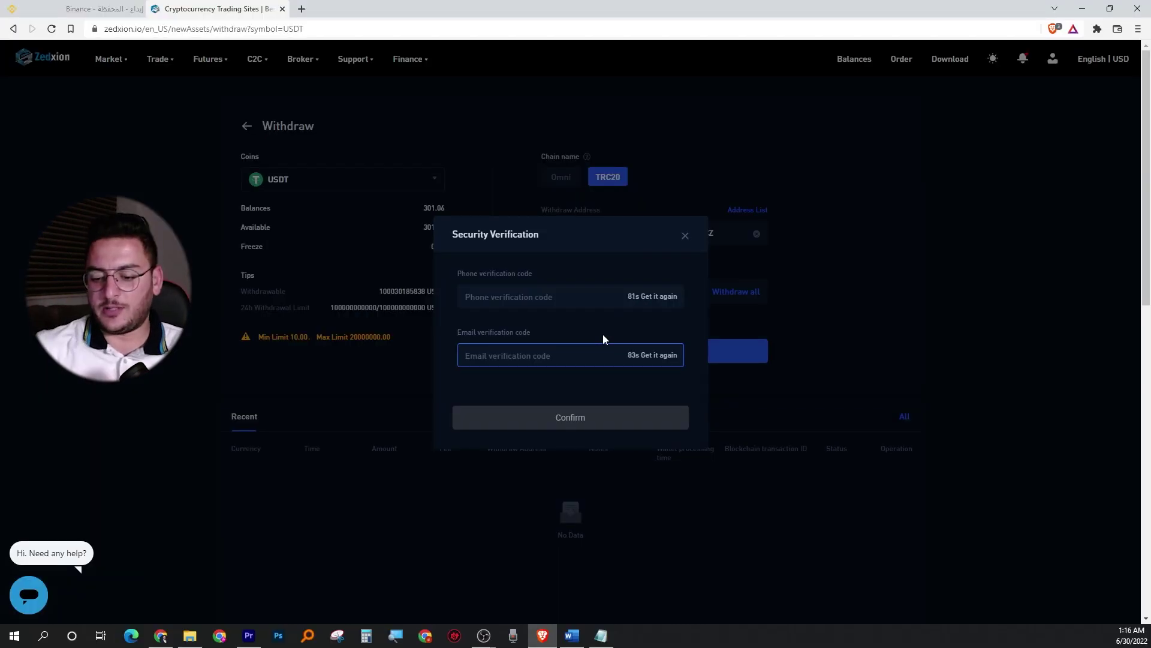
# Step: Enter the phone and email verification codes, submit them, and check the amount and fee in the recent withdrawal record
pyautogui.click(542, 303)
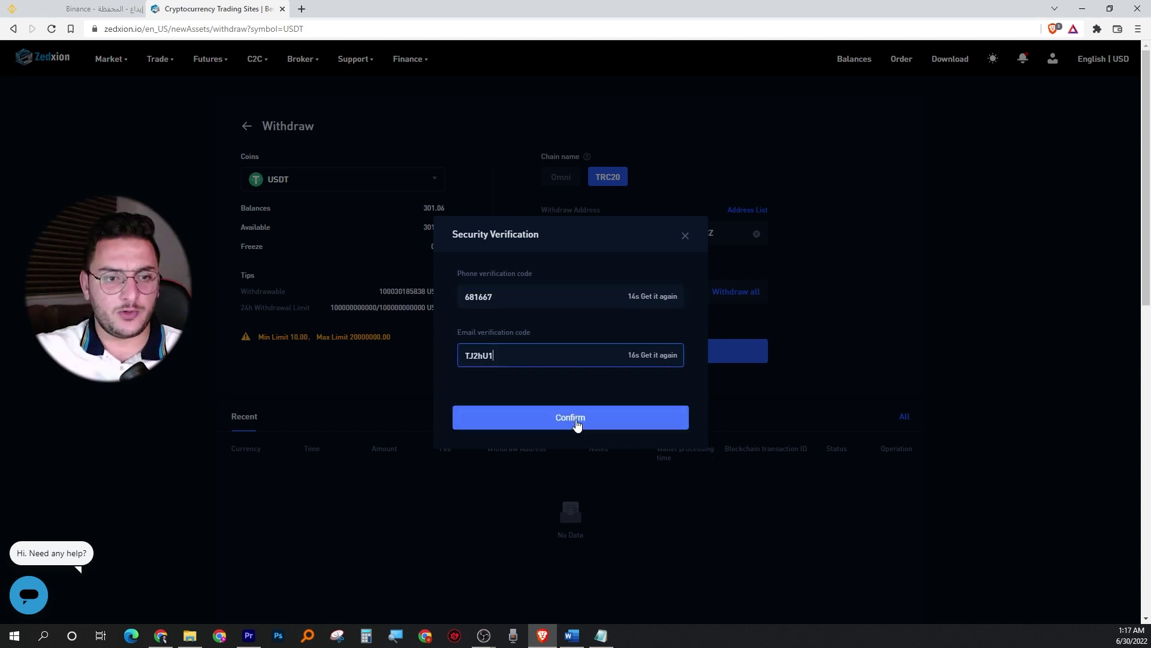
pyautogui.click(570, 418)
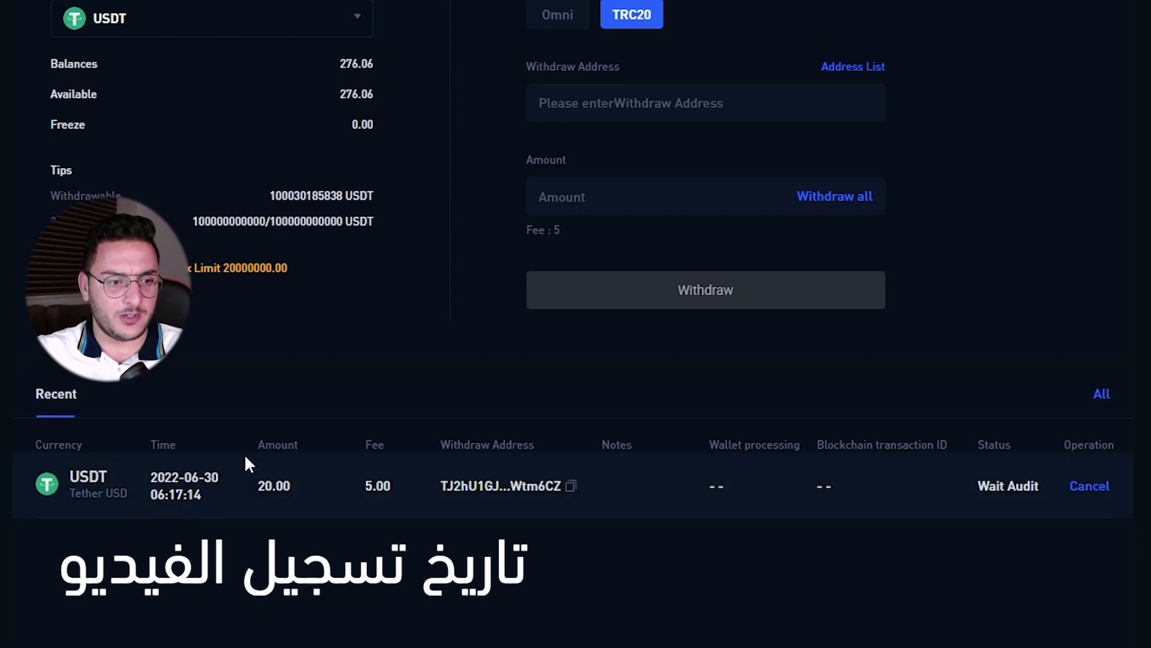
pyautogui.doubleClick(267, 484)
pyautogui.doubleClick(378, 485)
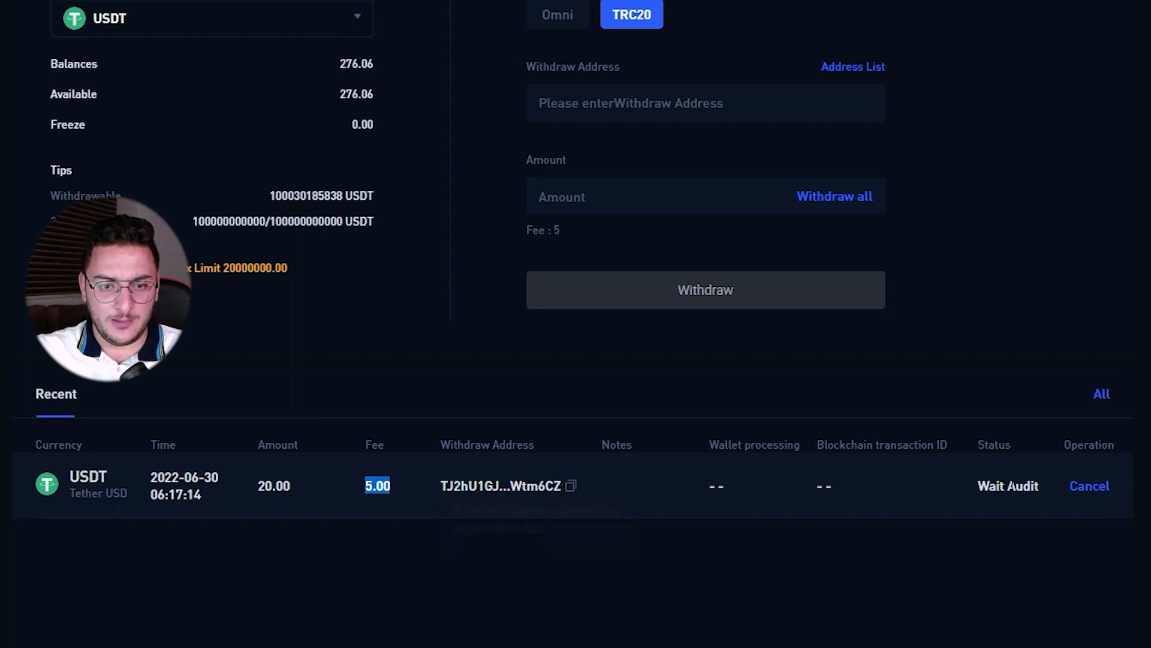
# Step: Switch to Binance, check the USDT deposit in the transaction history, and open the full details of the Deposit Successful notification
pyautogui.click(90, 9)
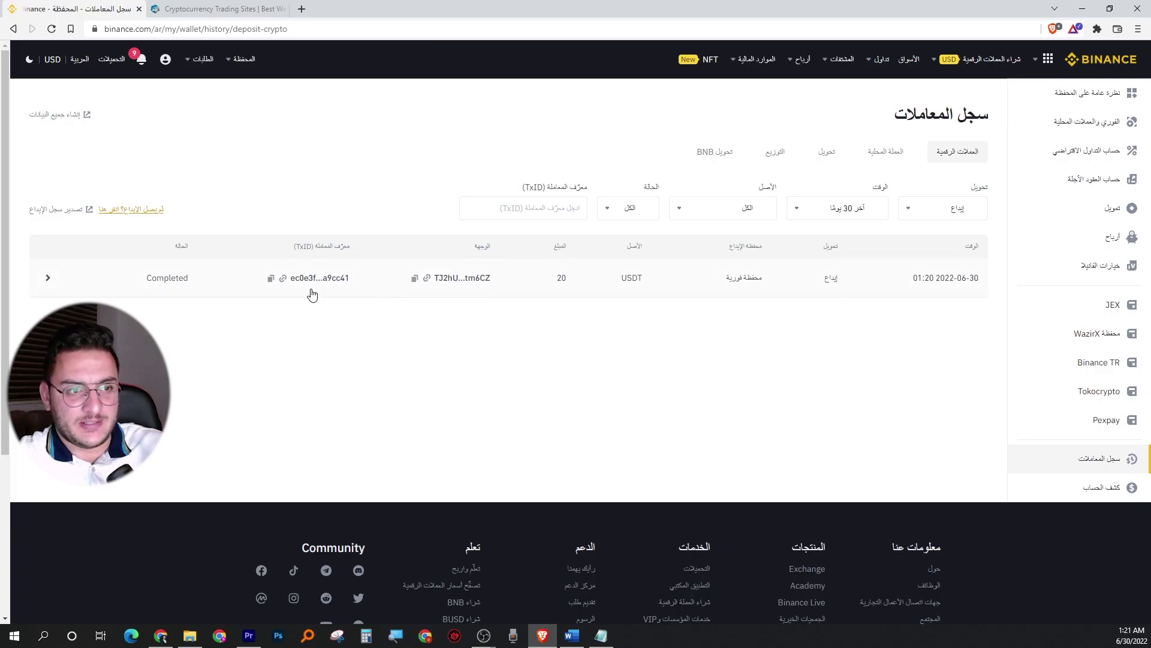
pyautogui.click(610, 286)
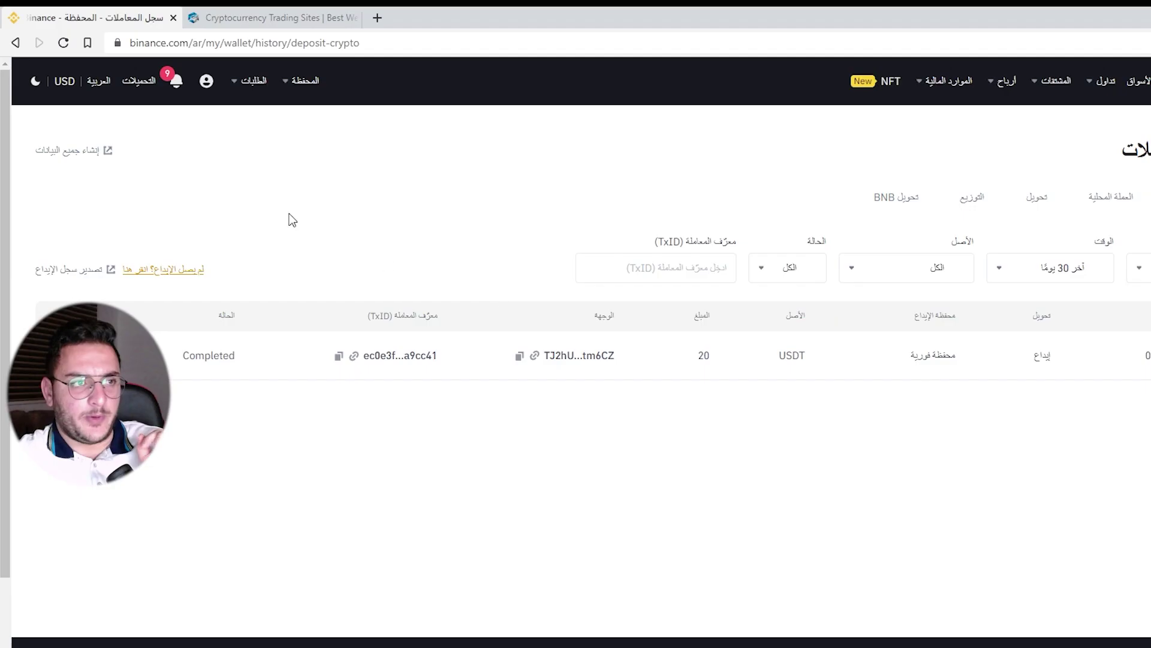
pyautogui.moveTo(171, 87)
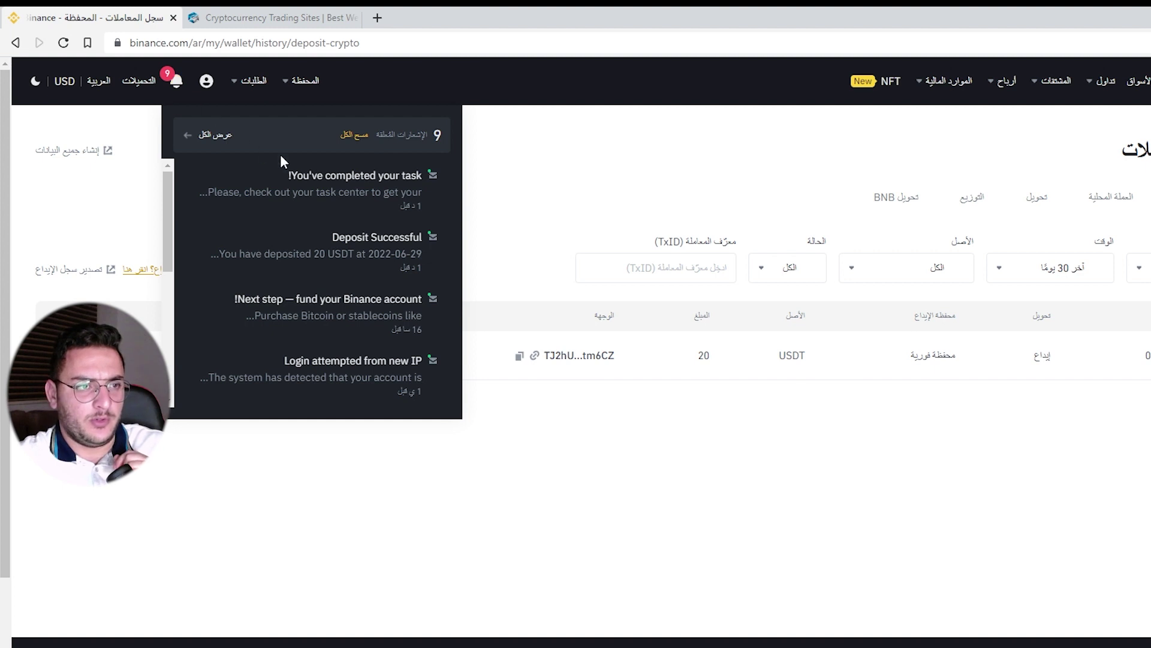
pyautogui.click(350, 272)
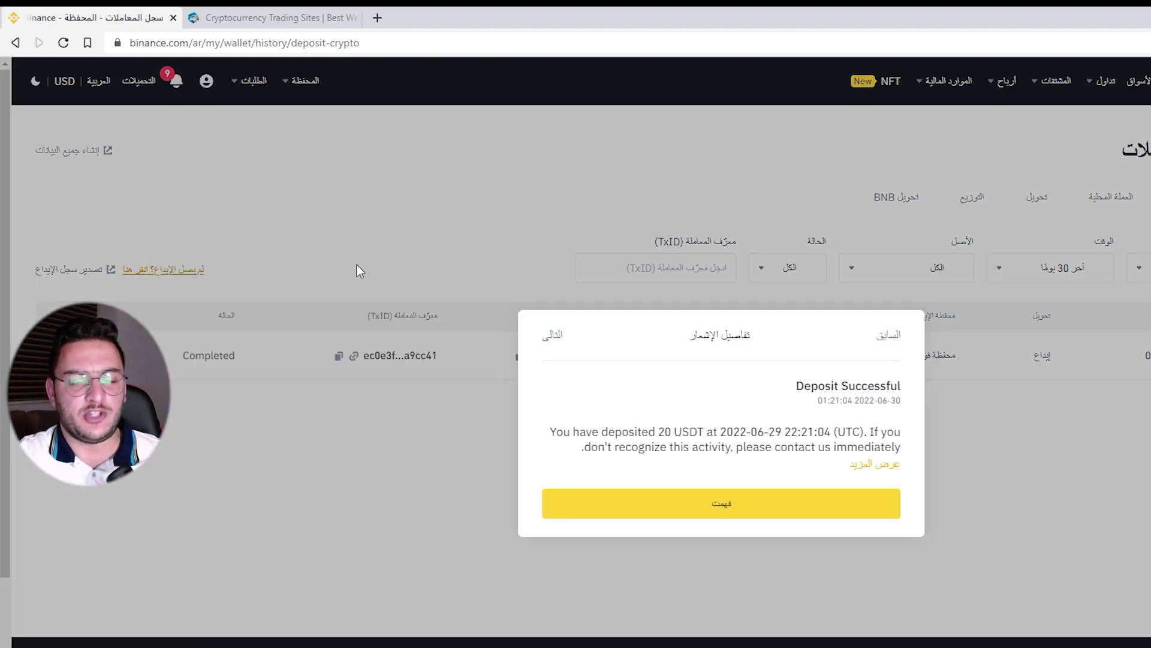
pyautogui.click(885, 469)
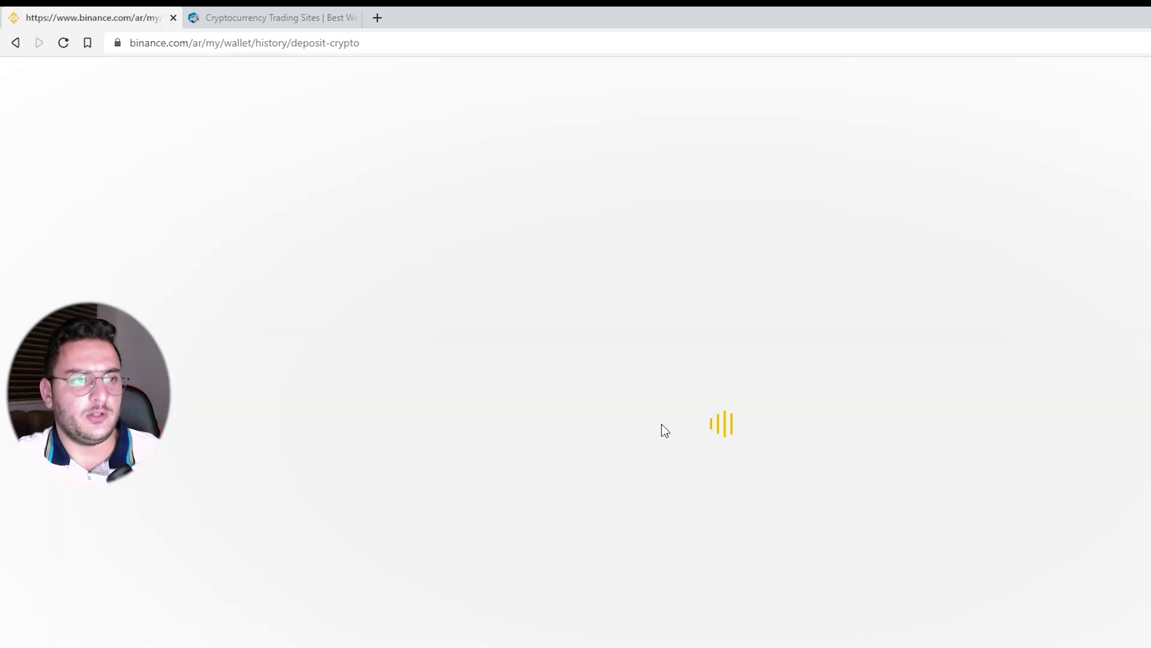